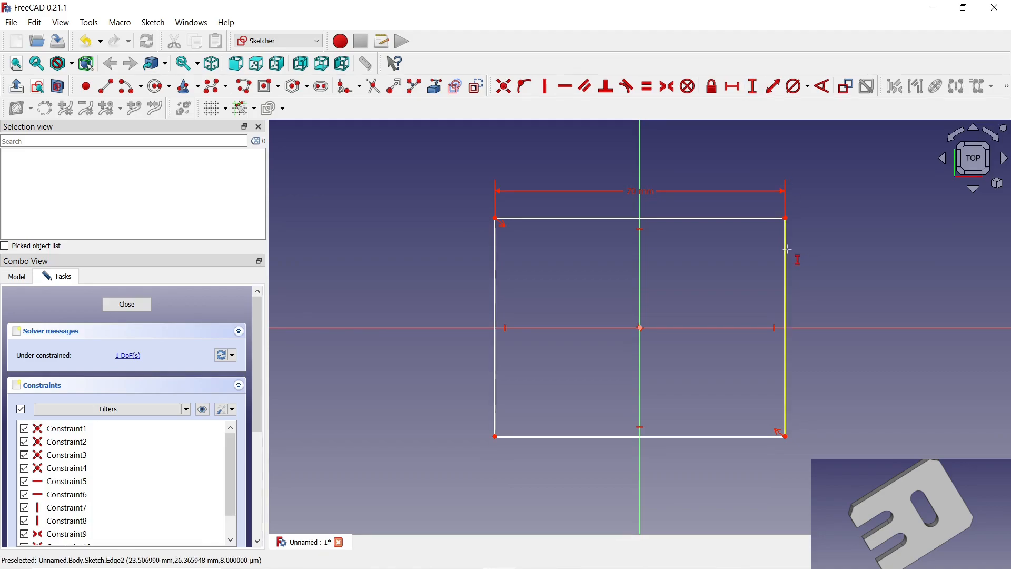
# Set the rectangle's height to 60 mm and delete its left vertical edge.
pyautogui.write('60')
pyautogui.press('Return')
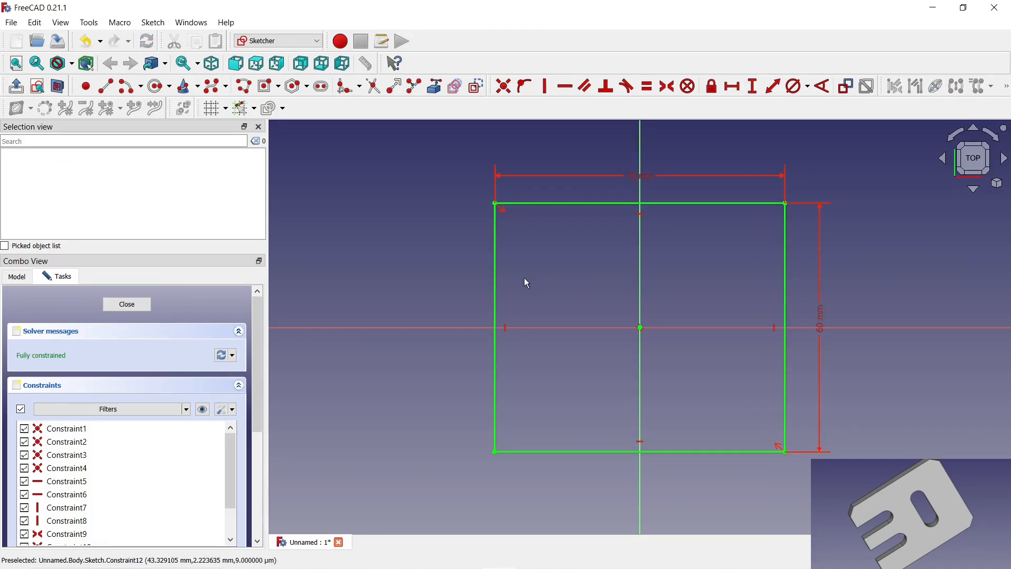
pyautogui.click(495, 253)
pyautogui.press('Delete')
# Draw a polyline closing the plate's left side with two round-ended open notches, and make the notches' lower edges horizontal.
pyautogui.click(243, 86)
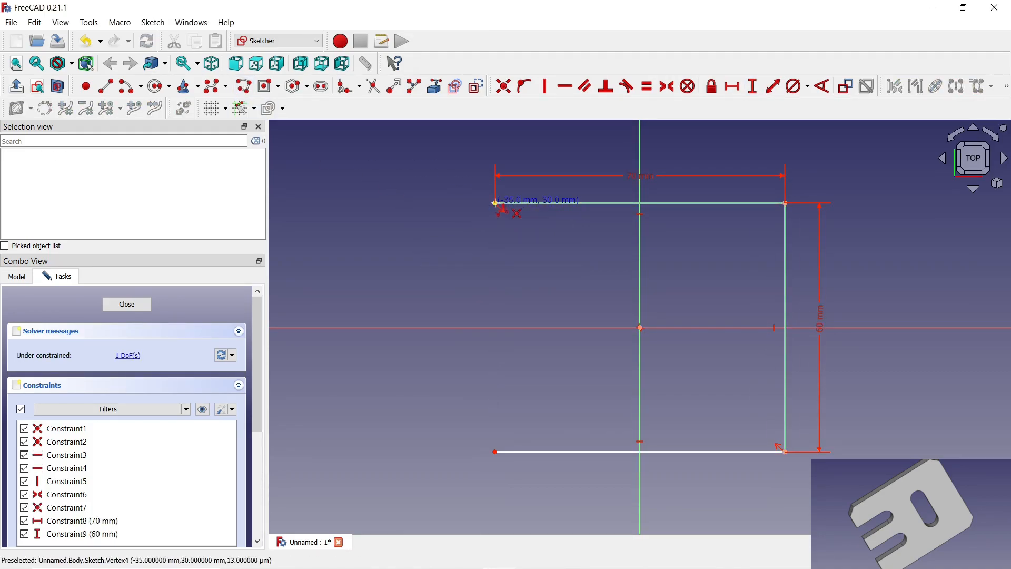
pyautogui.click(495, 255)
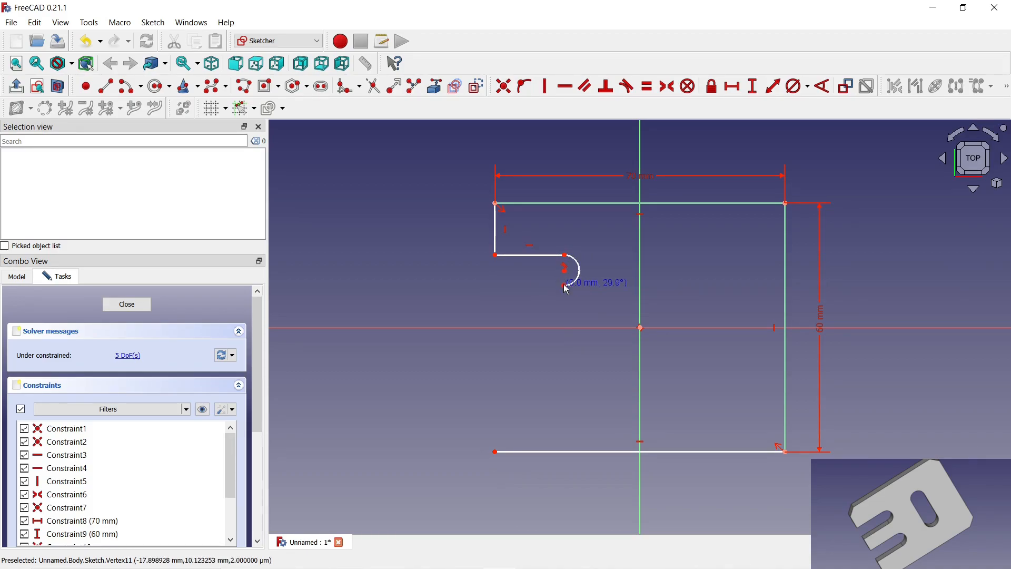
pyautogui.click(495, 284)
pyautogui.click(495, 353)
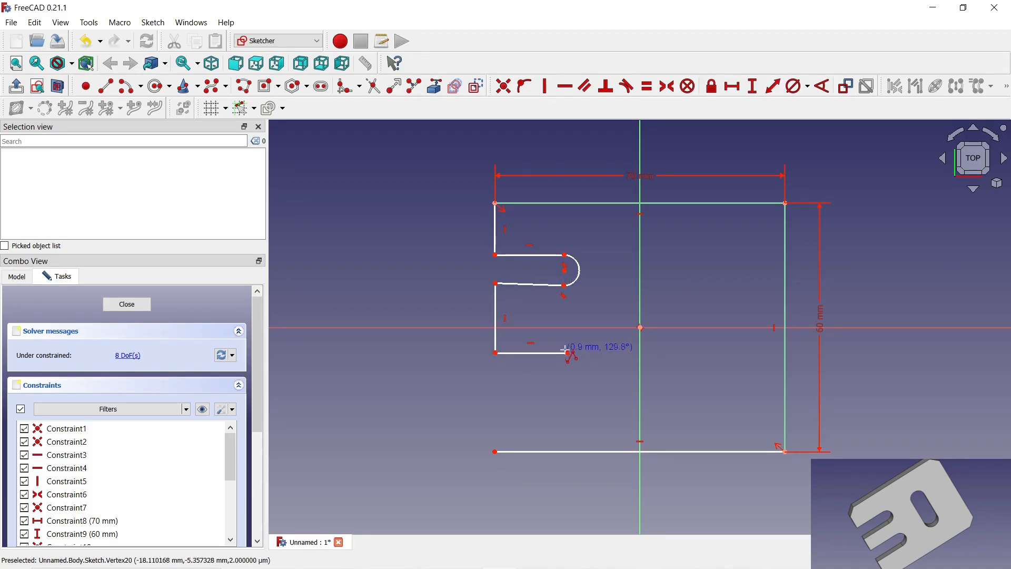
pyautogui.click(568, 383)
pyautogui.click(495, 451)
pyautogui.rightClick(527, 418)
pyautogui.click(534, 382)
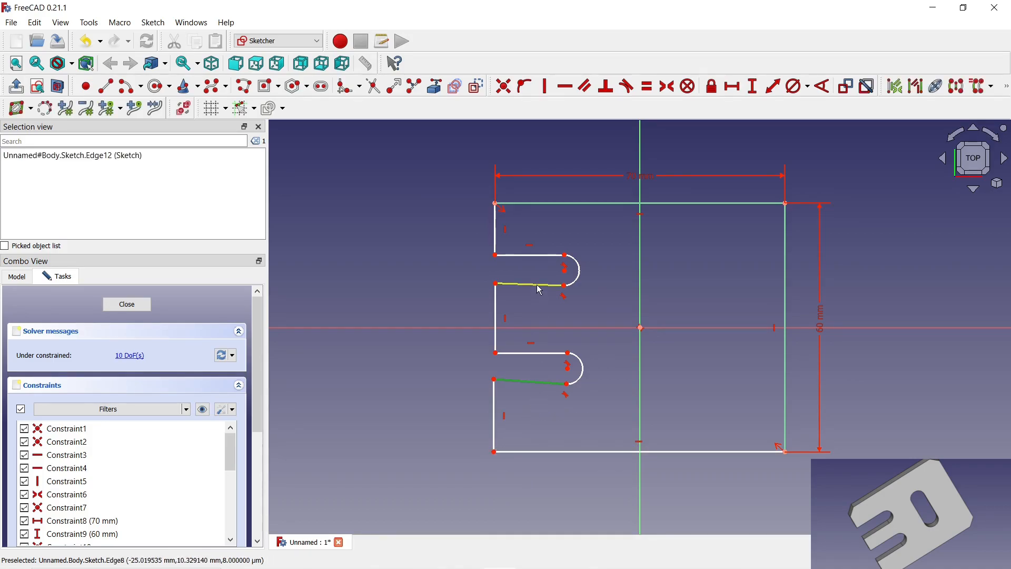
pyautogui.click(563, 92)
# Draw a closed slot in the plate's right half and make its end centres symmetric about the horizontal axis.
pyautogui.click(325, 90)
pyautogui.click(682, 282)
pyautogui.click(707, 385)
pyautogui.click(683, 282)
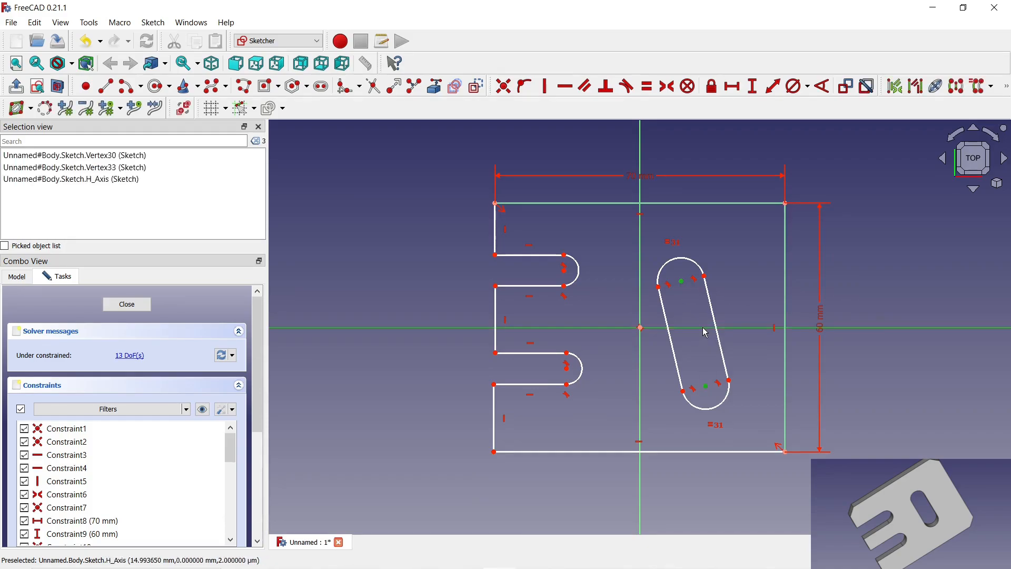
pyautogui.click(667, 86)
# Make the arc centres of the two notches symmetric about the horizontal axis.
pyautogui.click(567, 367)
pyautogui.click(565, 270)
pyautogui.click(596, 329)
# Make the slot's end arc and both notch arcs equal, and set the slot arc's diameter to 10 mm.
pyautogui.click(680, 256)
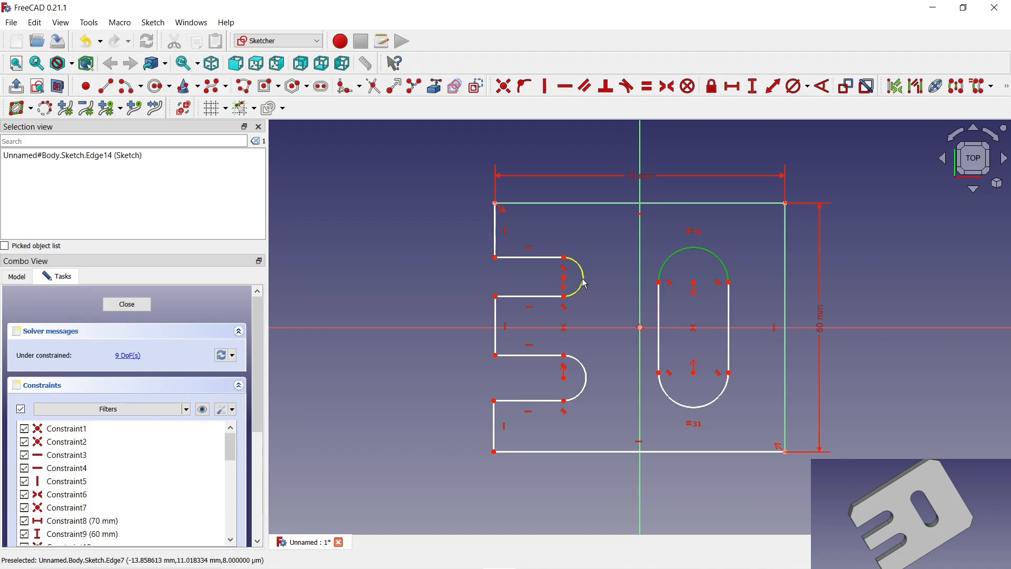
pyautogui.click(583, 273)
pyautogui.click(584, 379)
pyautogui.click(796, 87)
pyautogui.press('Return')
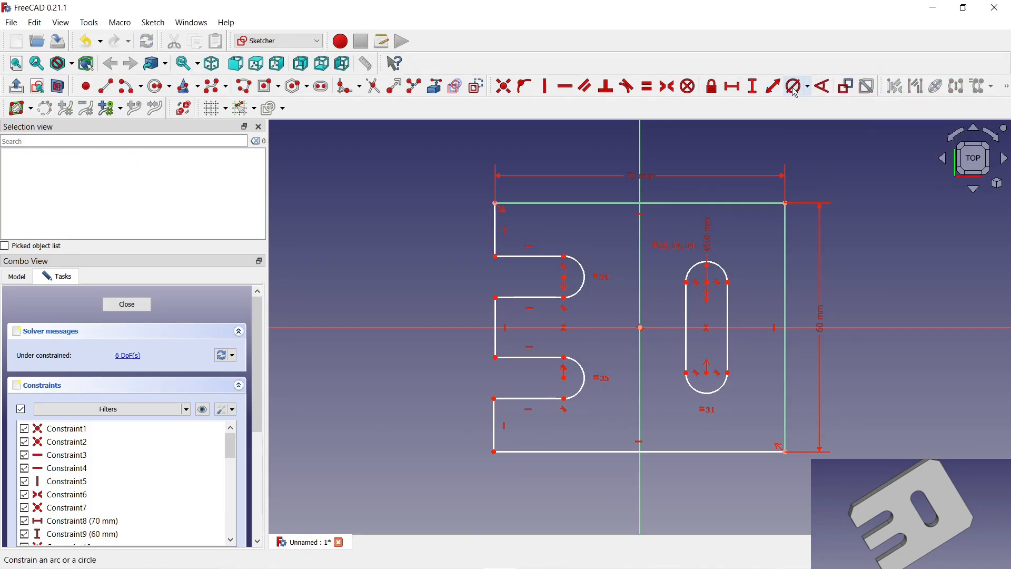
# Set the vertical distance between the slot's two end centres to 20 mm.
pyautogui.click(755, 86)
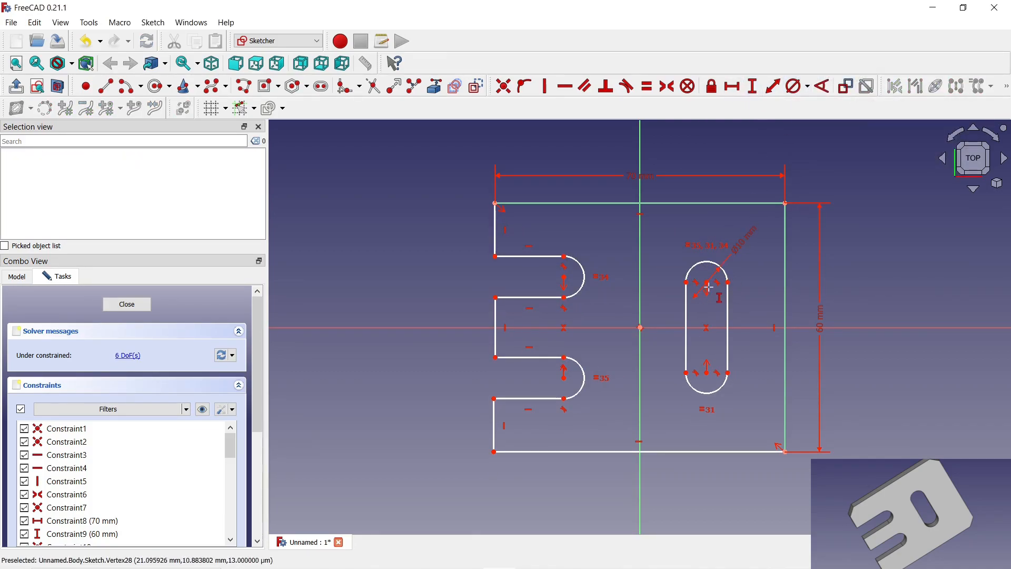
pyautogui.click(708, 283)
pyautogui.click(708, 373)
pyautogui.press('Return')
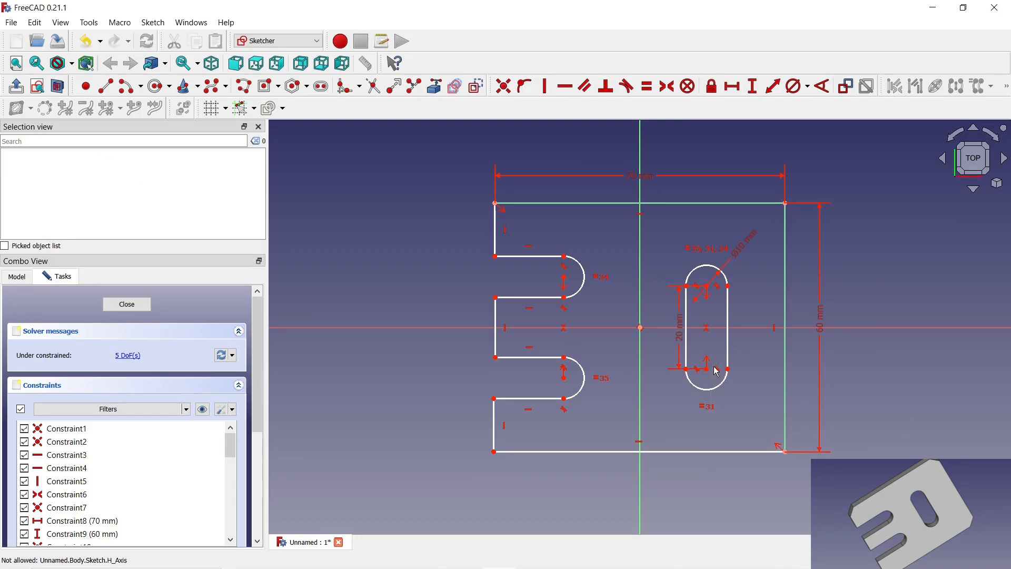
# Adjust the upper notch's geometry and set the horizontal distance from its arc centre to the plate's left edge to 20 mm.
pyautogui.moveTo(569, 278); pyautogui.dragTo(574, 280)
pyautogui.moveTo(496, 256); pyautogui.dragTo(492, 292)
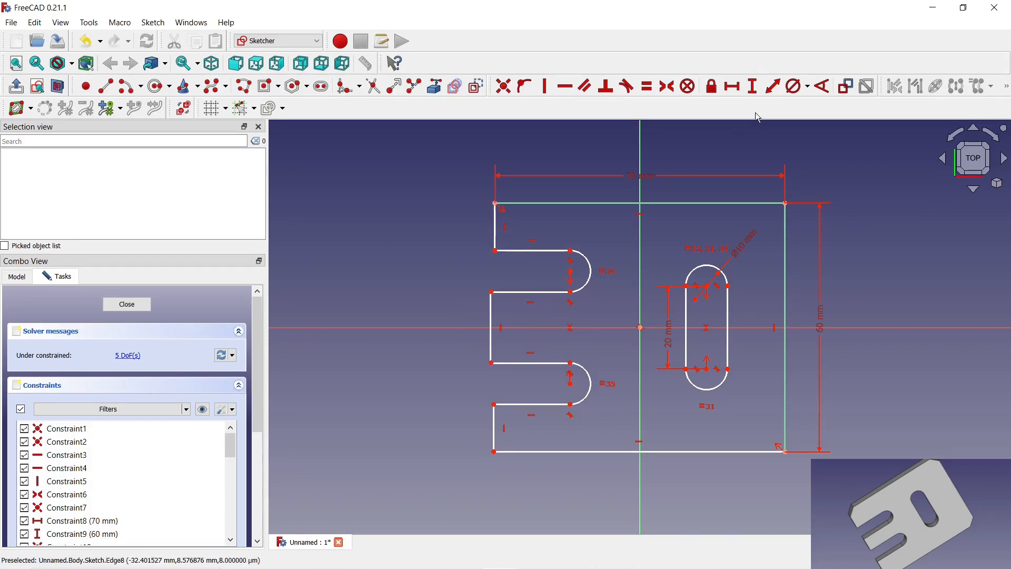
pyautogui.click(733, 86)
pyautogui.click(571, 272)
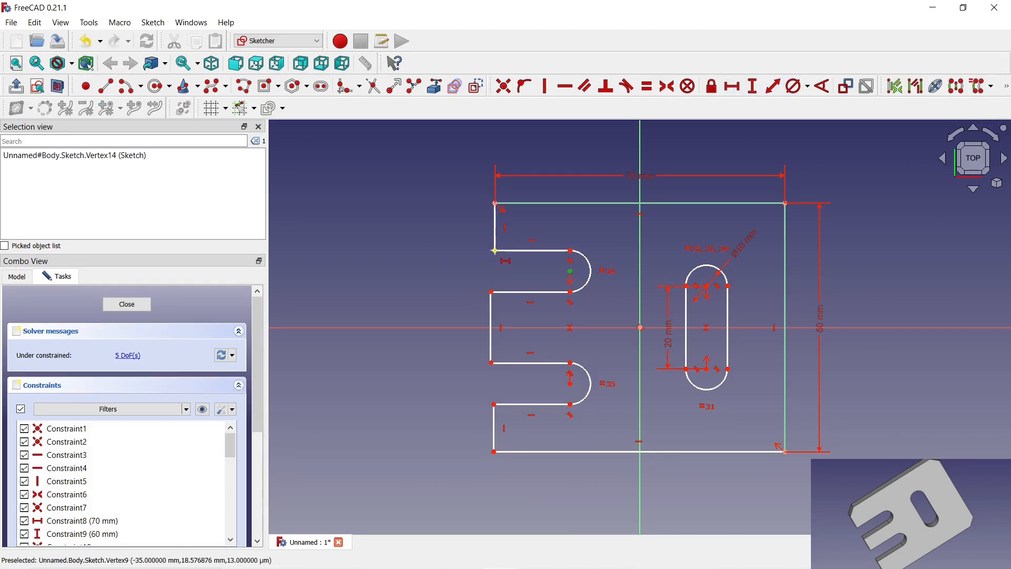
pyautogui.click(492, 292)
pyautogui.write('20')
pyautogui.press('Return')
pyautogui.click(566, 205)
# Make the plate's top and bottom edges equal in length, and likewise the upper notch's two straight edges.
pyautogui.moveTo(503, 315); pyautogui.dragTo(470, 316)
pyautogui.moveTo(496, 428); pyautogui.dragTo(451, 428)
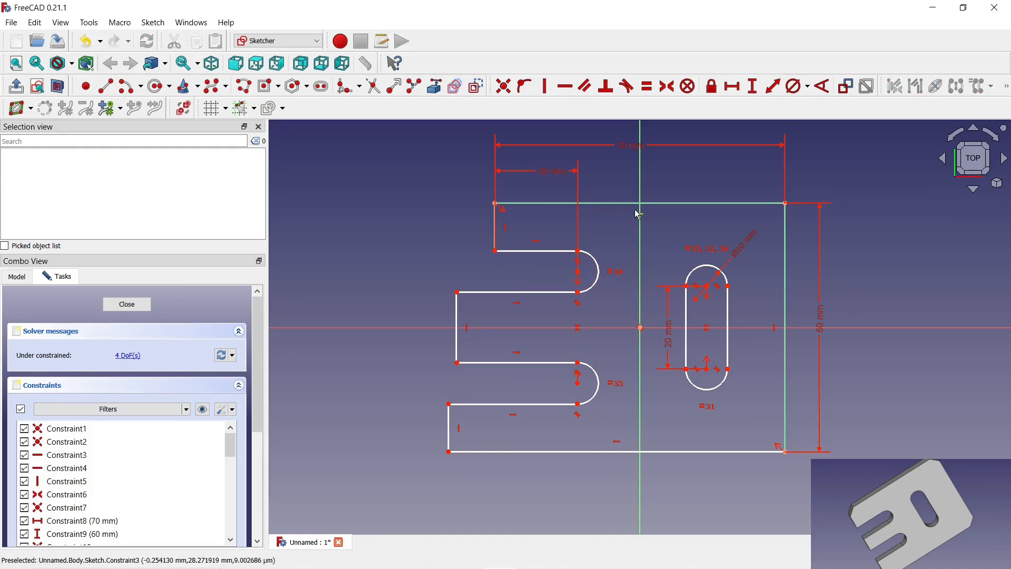
pyautogui.click(687, 452)
pyautogui.click(647, 86)
pyautogui.click(558, 251)
pyautogui.click(519, 292)
pyautogui.click(647, 86)
# Set the vertical distance between the two notch arc centres to 20 mm.
pyautogui.click(752, 86)
pyautogui.click(579, 267)
pyautogui.click(578, 388)
pyautogui.write('20')
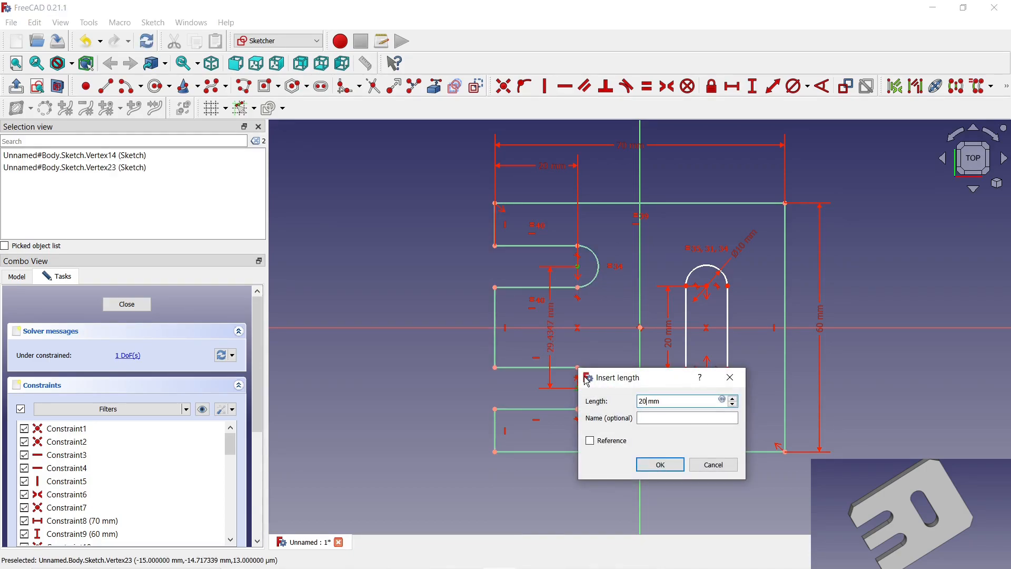
pyautogui.press('Return')
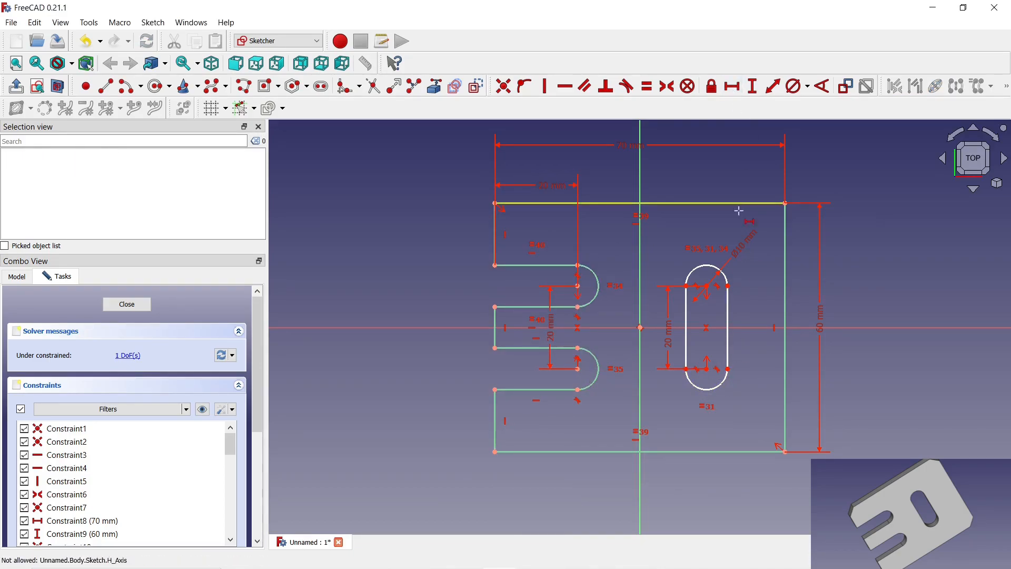
# Set the slot's centre 25 mm from the plate's right edge and move the vertical dimensions outside the profile.
pyautogui.click(707, 368)
pyautogui.click(786, 452)
pyautogui.write('25')
pyautogui.press('Return')
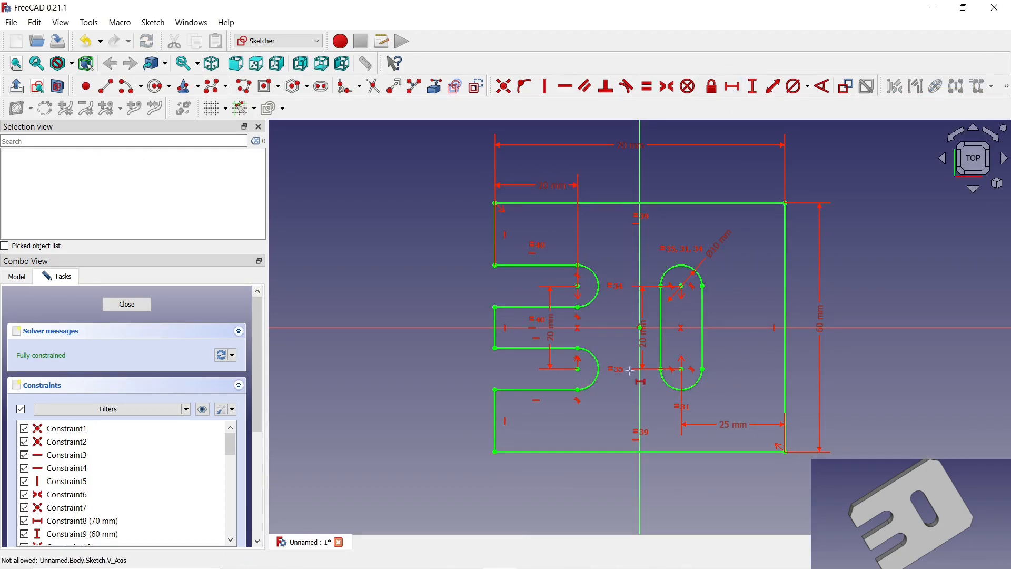
pyautogui.moveTo(551, 333); pyautogui.dragTo(470, 334)
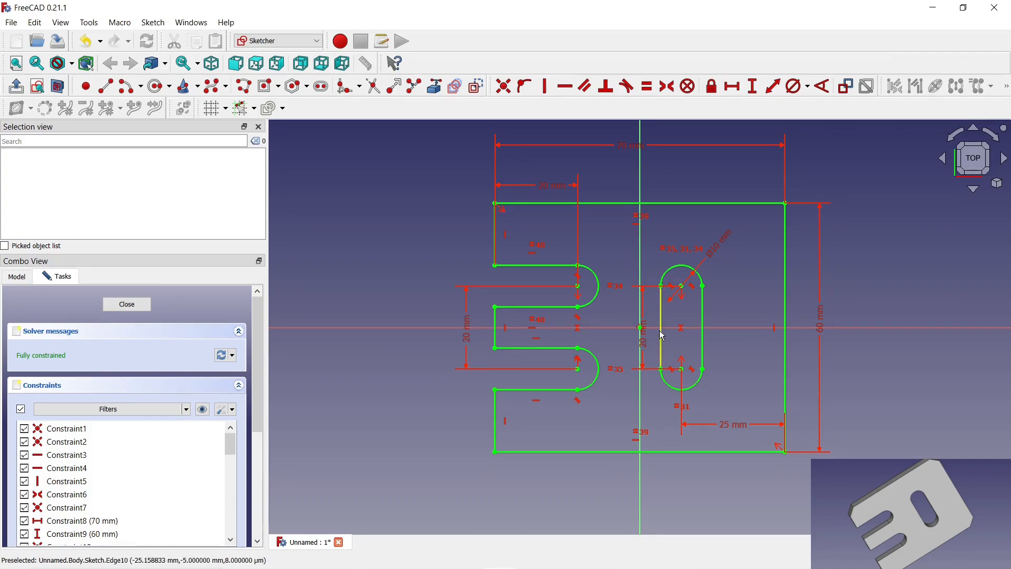
pyautogui.moveTo(648, 337); pyautogui.dragTo(866, 327)
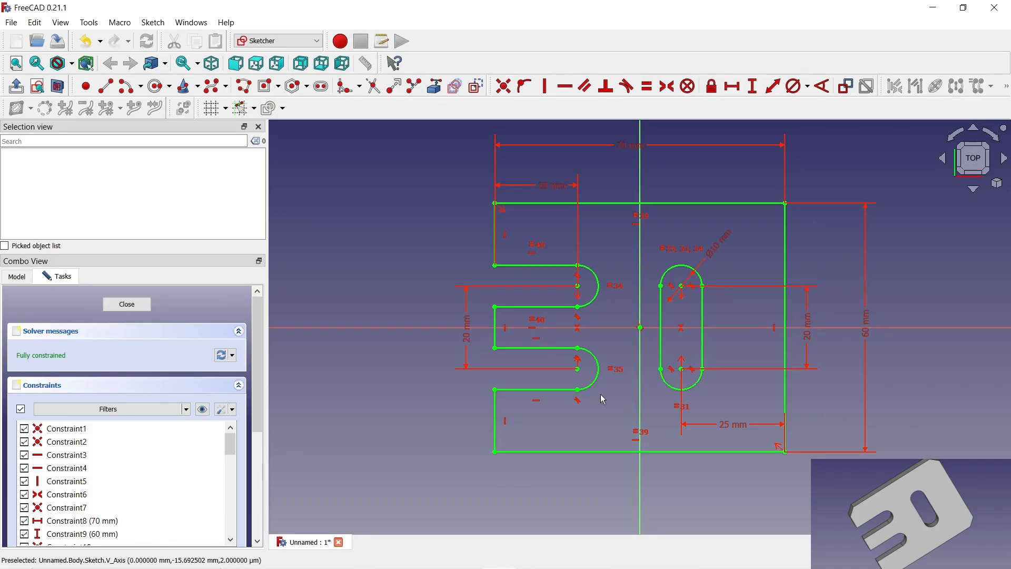
# Close the sketch and pad the profile to a length of 5 mm.
pyautogui.click(127, 304)
pyautogui.click(274, 86)
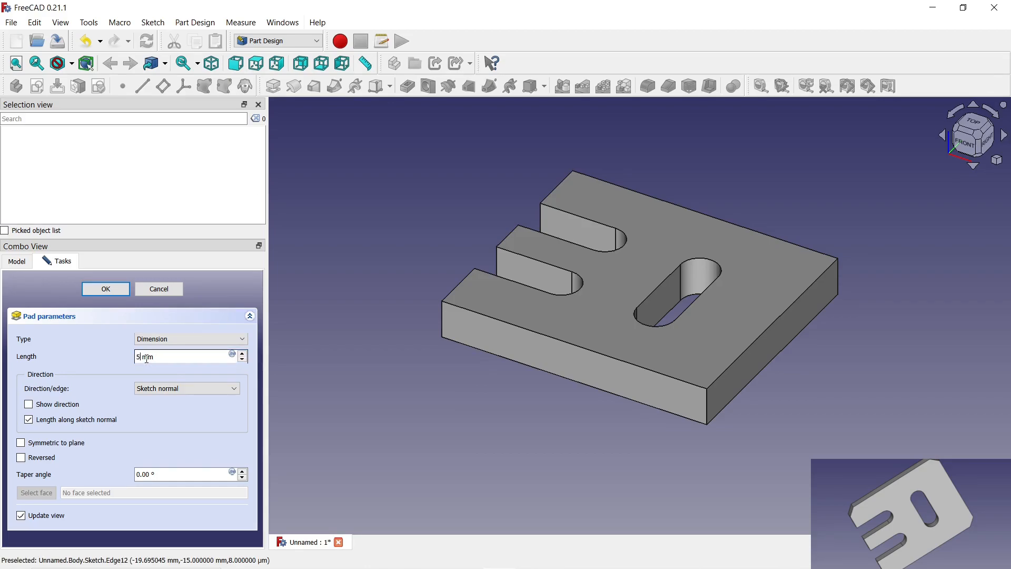
pyautogui.click(119, 286)
# Chamfer the plate's four outer vertical corner edges using the Equal distance type.
pyautogui.click(442, 327)
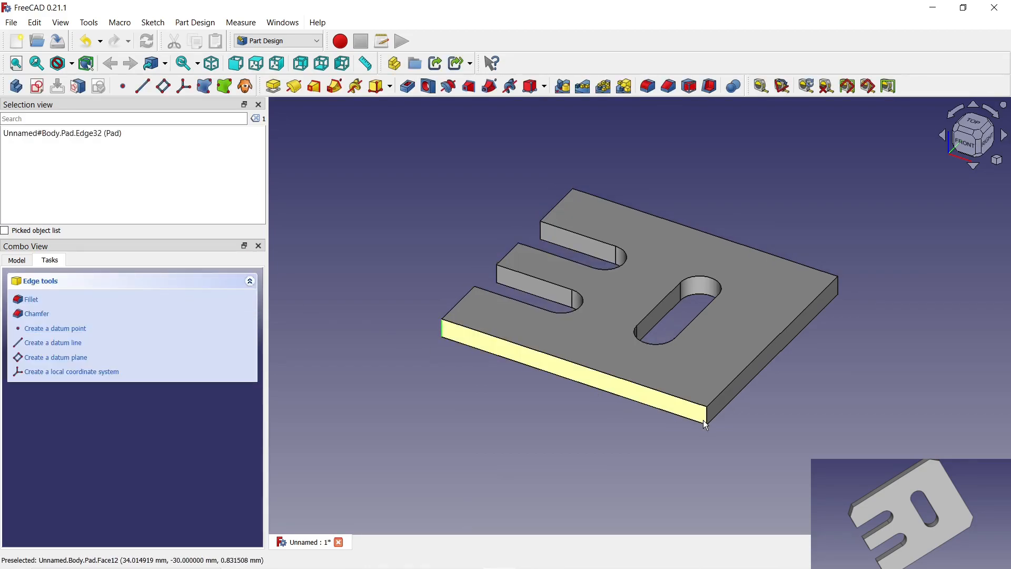
pyautogui.moveTo(809, 217); pyautogui.dragTo(748, 273, button='middle')
pyautogui.keyDown('ctrl'); pyautogui.click(731, 280); pyautogui.keyUp('ctrl')
pyautogui.moveTo(758, 169); pyautogui.dragTo(750, 363, button='middle')
pyautogui.keyDown('ctrl'); pyautogui.click(746, 384); pyautogui.keyUp('ctrl')
pyautogui.click(669, 86)
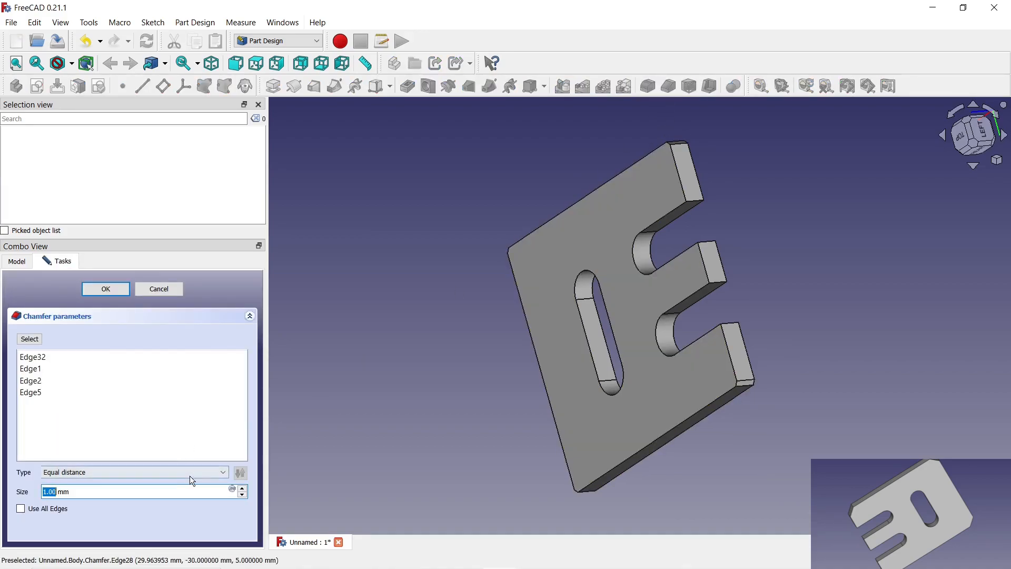
pyautogui.click(244, 490)
pyautogui.click(117, 291)
pyautogui.moveTo(410, 229); pyautogui.dragTo(820, 313, button='middle')
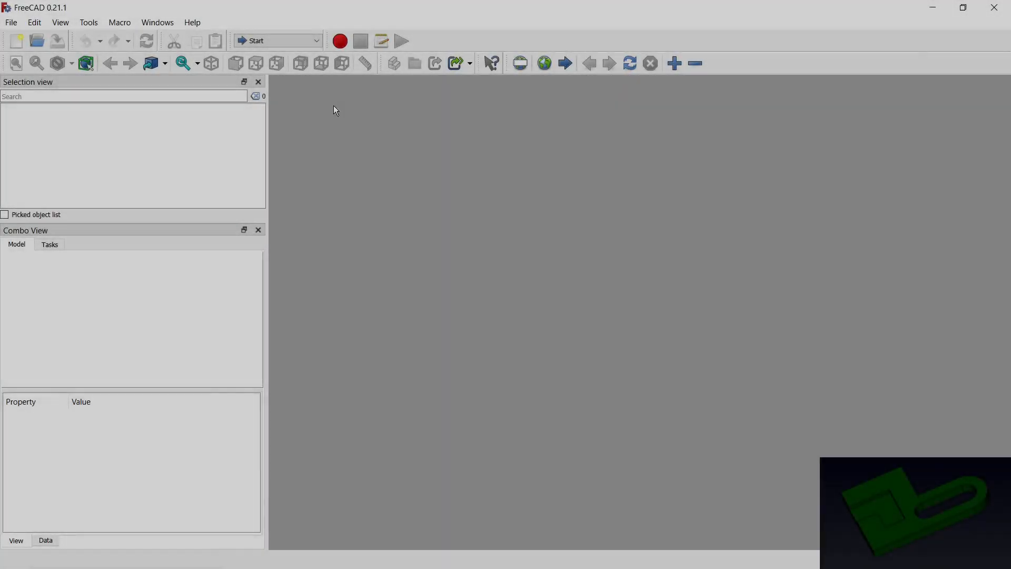
# Create a new Part Design document with a body and start a sketch on the XY plane.
pyautogui.click(278, 41)
pyautogui.click(294, 98)
pyautogui.click(16, 41)
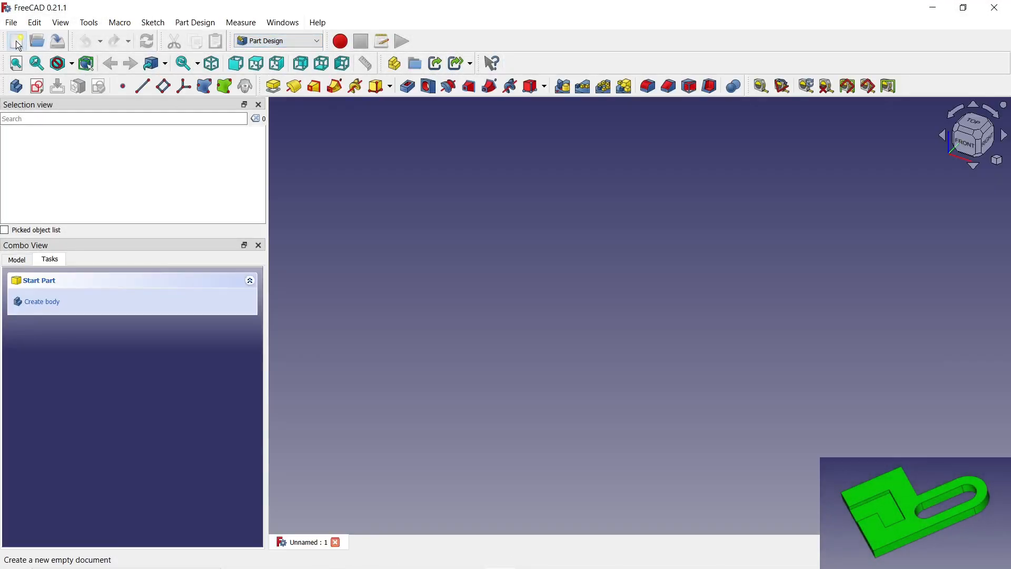
pyautogui.click(42, 301)
pyautogui.click(46, 309)
pyautogui.click(99, 289)
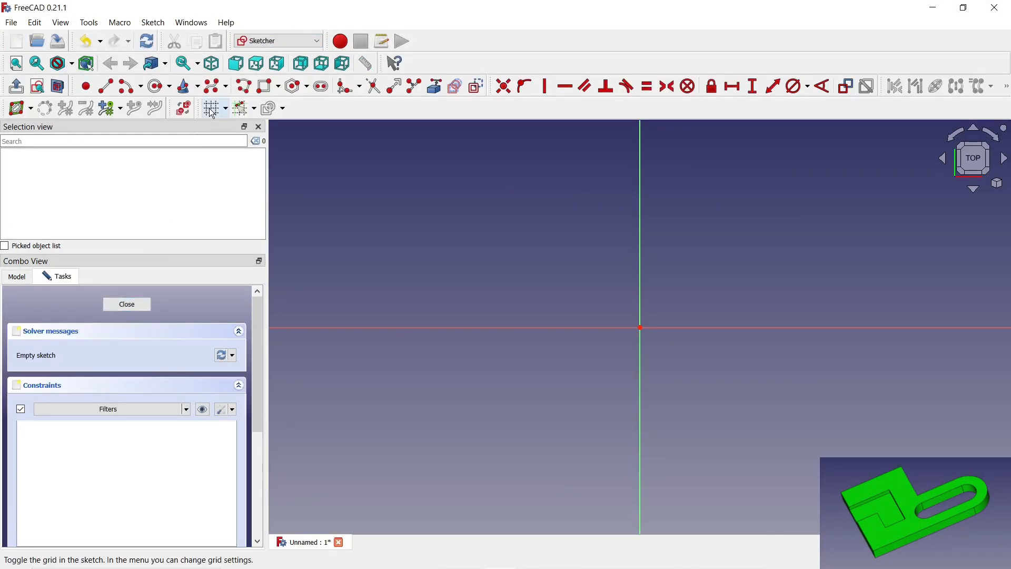
# Draw a closed stepped polyline profile with a tall rectangular left portion and a rounded arm extending from its lower right.
pyautogui.click(250, 90)
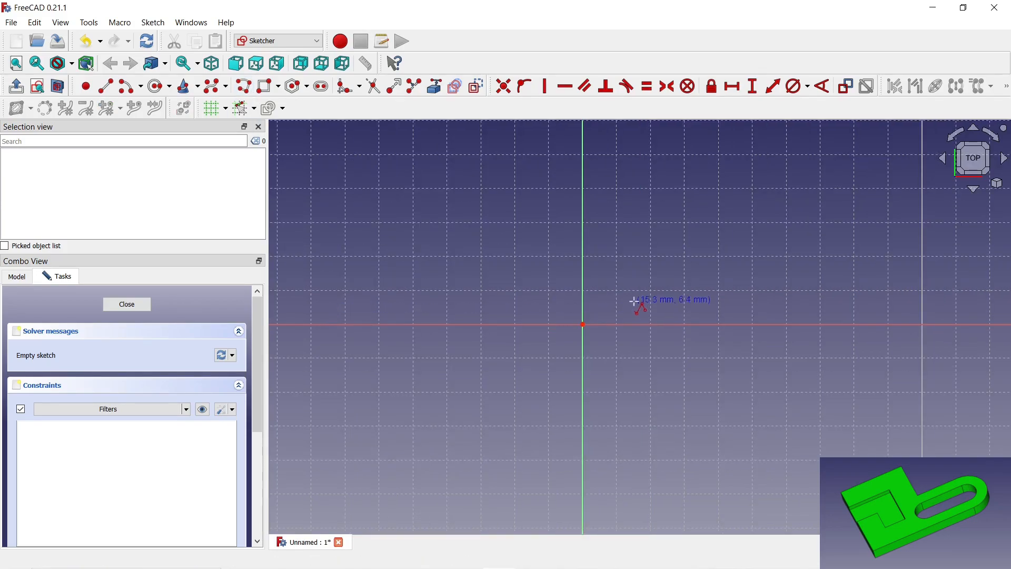
pyautogui.click(787, 292)
pyautogui.click(786, 224)
pyautogui.click(718, 224)
pyautogui.click(719, 155)
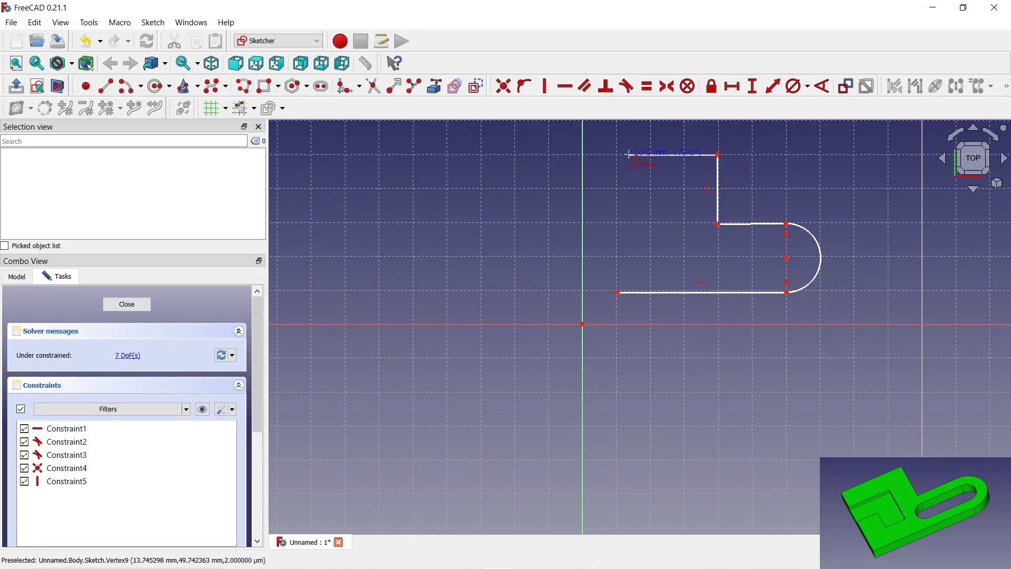
pyautogui.click(617, 155)
pyautogui.click(618, 293)
# Set the arm's end arc to a 20 mm diameter and make the arm's upper edge horizontal.
pyautogui.scroll(-1, 646, 245)
pyautogui.scroll(2, 652, 242)
pyautogui.click(793, 86)
pyautogui.click(800, 285)
pyautogui.write('20')
pyautogui.press('Return')
pyautogui.rightClick(742, 256)
pyautogui.click(735, 273)
pyautogui.click(565, 86)
# Set the profile's left edge to 40 mm, top edge to 30 mm and bottom edge to 50 mm.
pyautogui.click(772, 86)
pyautogui.click(563, 215)
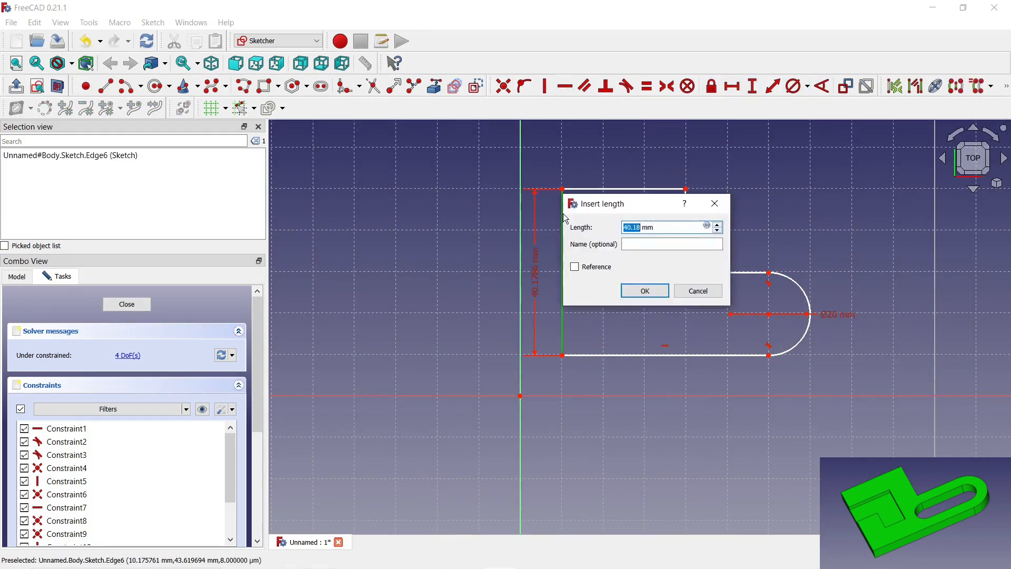
pyautogui.press('Return')
pyautogui.click(630, 189)
pyautogui.write('30')
pyautogui.press('Return')
pyautogui.click(625, 354)
pyautogui.write('50')
pyautogui.press('Return')
pyautogui.moveTo(675, 332); pyautogui.dragTo(674, 394)
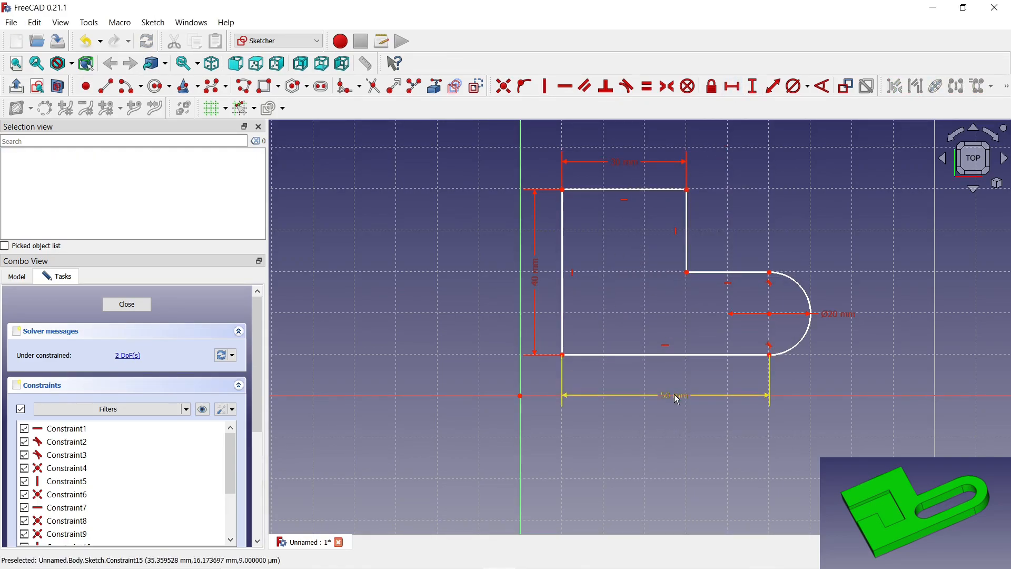
# Make the profile's lower-left corner coincident with the sketch origin.
pyautogui.click(563, 355)
pyautogui.click(521, 396)
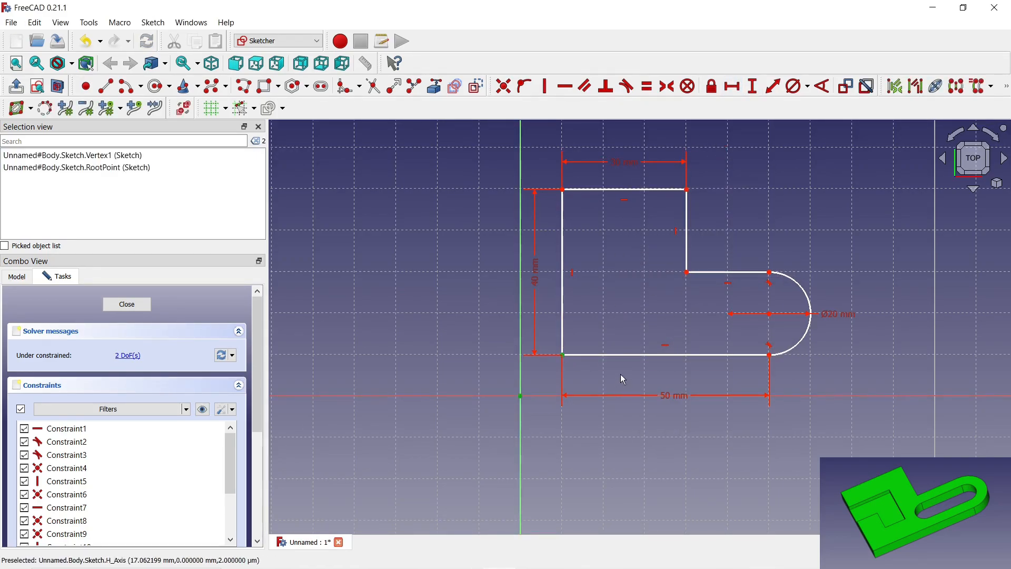
pyautogui.click(501, 87)
# Draw a horizontal slot inside the arm, running inward from the centre of the arm's end arc.
pyautogui.click(321, 86)
pyautogui.scroll(2, 682, 363)
pyautogui.click(729, 354)
pyautogui.click(643, 349)
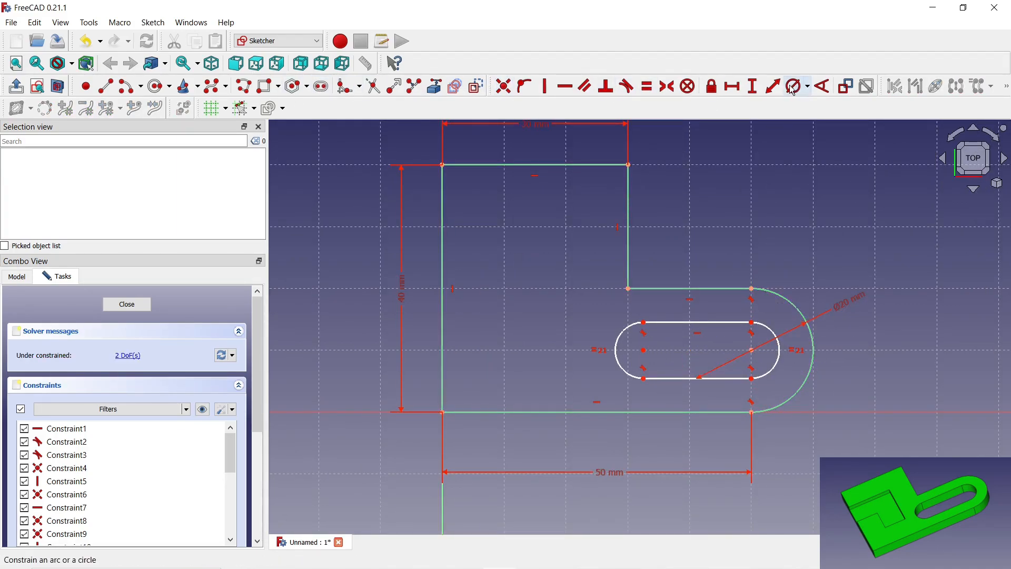
# Set the slot's end arc diameter to 10 mm and its straight edge length to 20 mm.
pyautogui.click(619, 334)
pyautogui.write('10')
pyautogui.press('Return')
pyautogui.click(732, 86)
pyautogui.click(701, 381)
pyautogui.write('20')
pyautogui.press('Return')
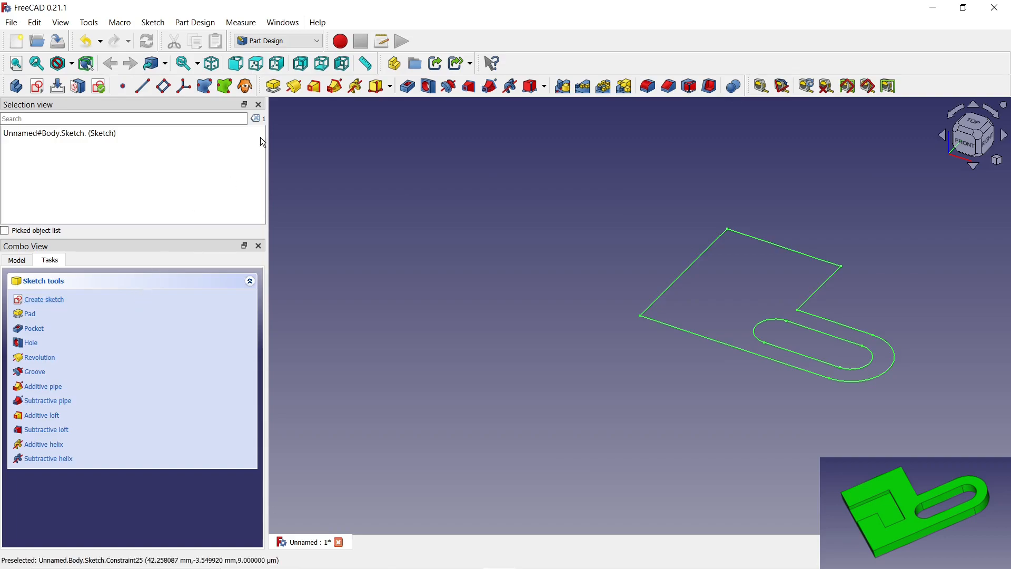
# Pad the slotted profile to a length of 5 mm.
pyautogui.click(273, 85)
pyautogui.click(241, 359)
pyautogui.click(241, 360)
pyautogui.click(241, 360)
pyautogui.click(241, 359)
pyautogui.click(241, 360)
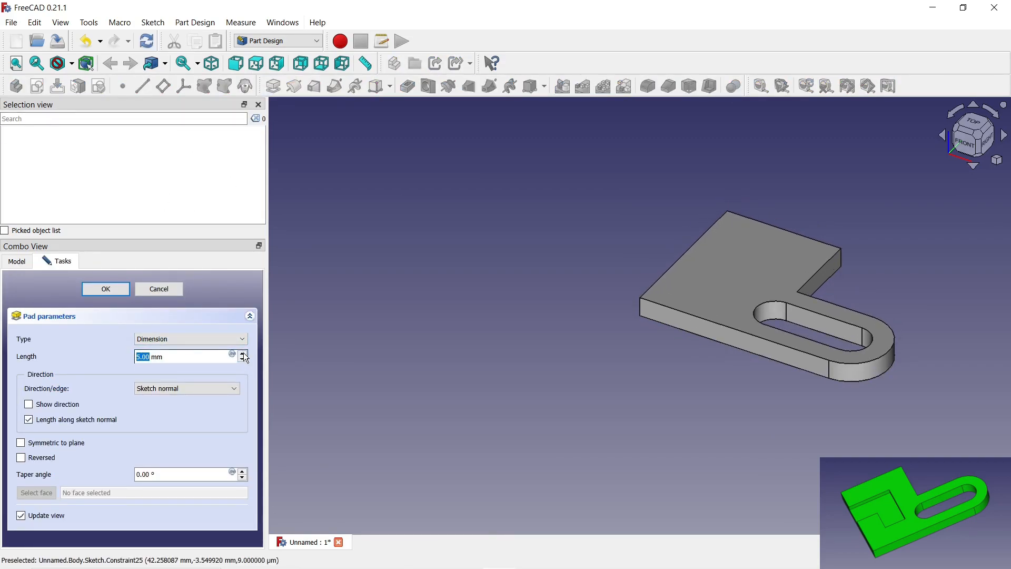
pyautogui.click(105, 289)
# Start a sketch on the plate's top face and draw a closed six-sided L-shaped outline within its wide part.
pyautogui.click(738, 263)
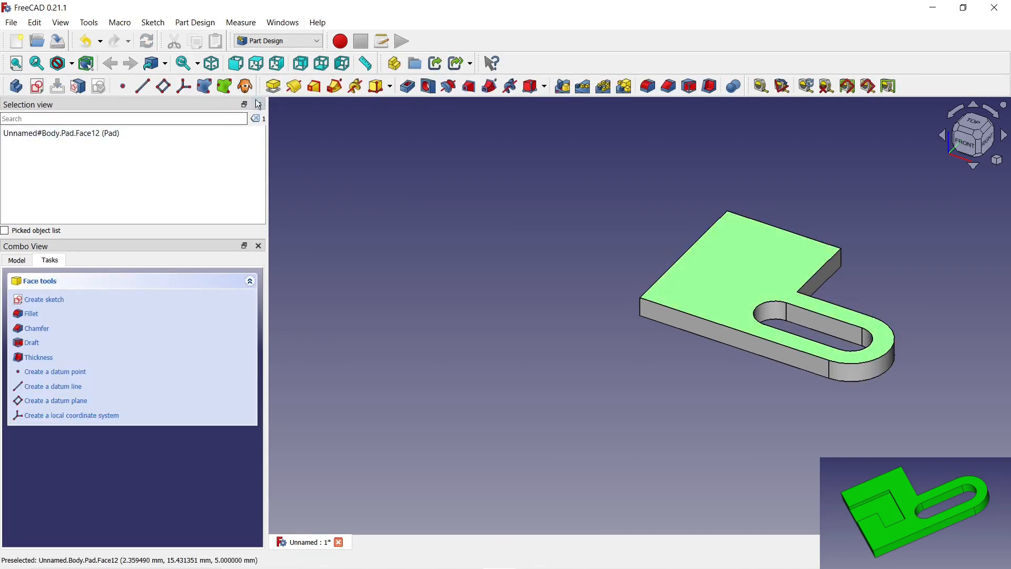
pyautogui.click(38, 87)
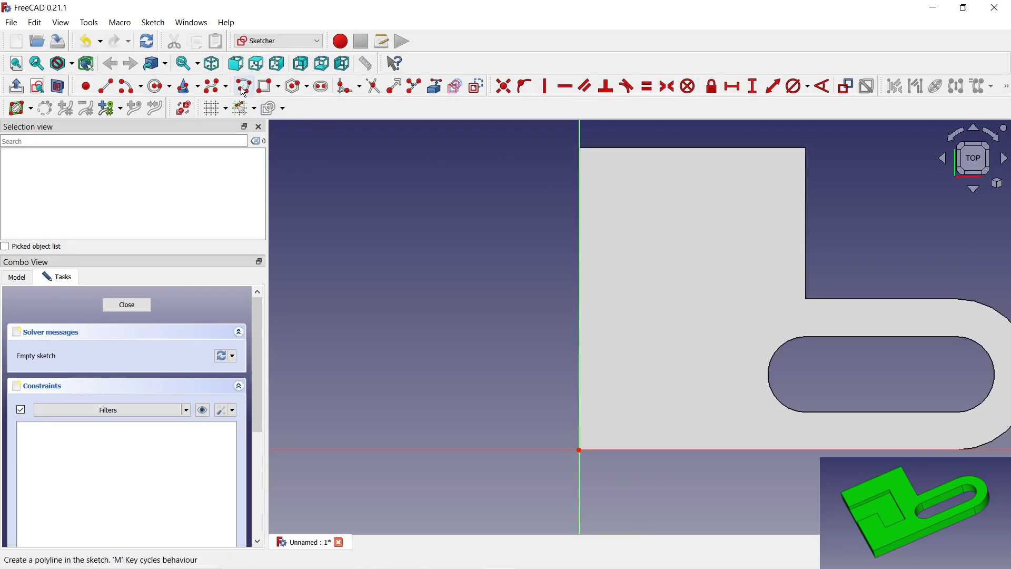
pyautogui.click(243, 90)
pyautogui.click(738, 210)
pyautogui.click(739, 336)
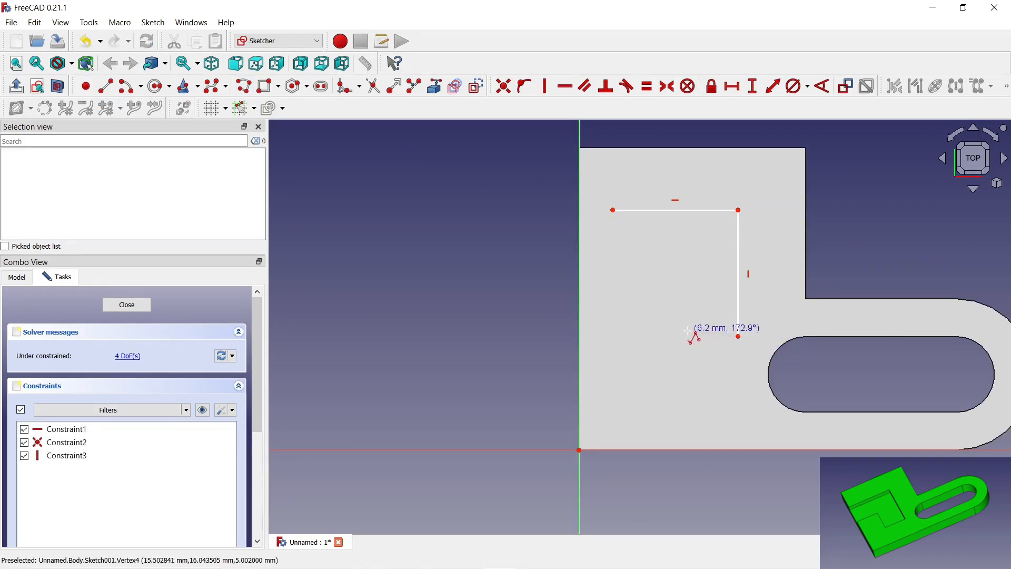
pyautogui.click(673, 338)
pyautogui.click(673, 271)
pyautogui.click(609, 271)
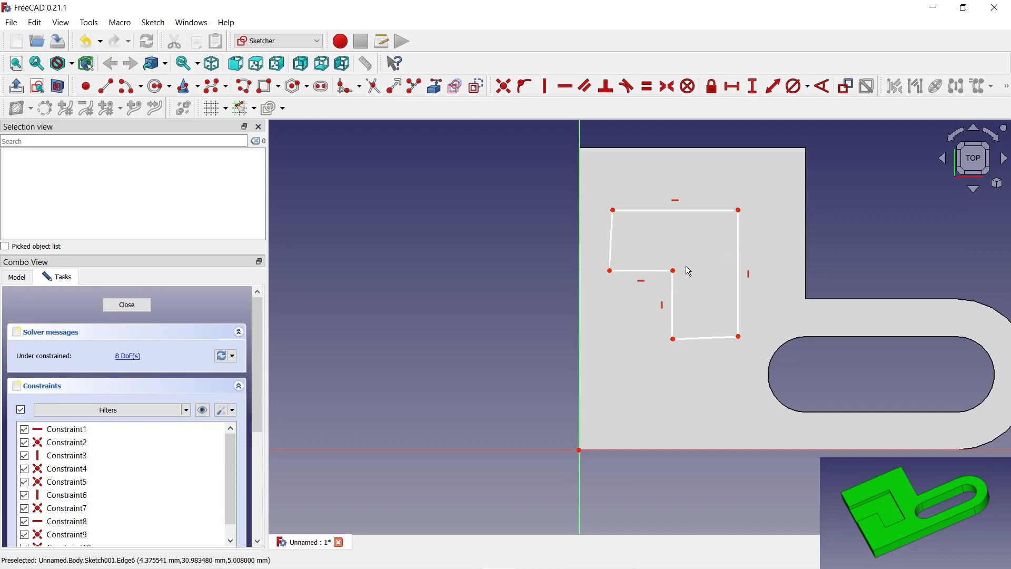
# Constrain the outline's bottom edge horizontal and its left edge vertical.
pyautogui.click(706, 338)
pyautogui.click(565, 86)
pyautogui.click(610, 240)
pyautogui.click(545, 85)
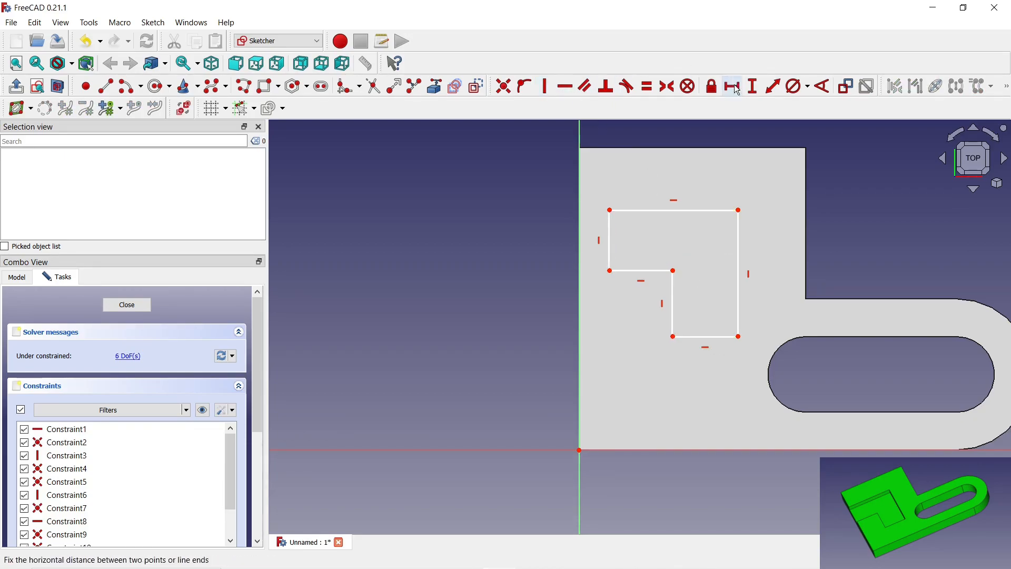
# Set the horizontal length of the L-shaped outline's top edge to 20 mm.
pyautogui.click(737, 86)
pyautogui.click(674, 210)
pyautogui.write('20')
pyautogui.click(789, 288)
# Make the outline's edges equal in pairs: top and right, bottom and inner horizontal, left and inner vertical.
pyautogui.click(647, 86)
pyautogui.click(717, 210)
pyautogui.click(746, 229)
pyautogui.click(713, 342)
pyautogui.click(636, 270)
pyautogui.click(591, 234)
pyautogui.click(668, 305)
# Place the outline's upper-left corner on the vertical axis and set the left edge's lower corner 20 mm above the origin.
pyautogui.click(592, 194)
pyautogui.click(579, 280)
pyautogui.click(524, 86)
pyautogui.click(579, 266)
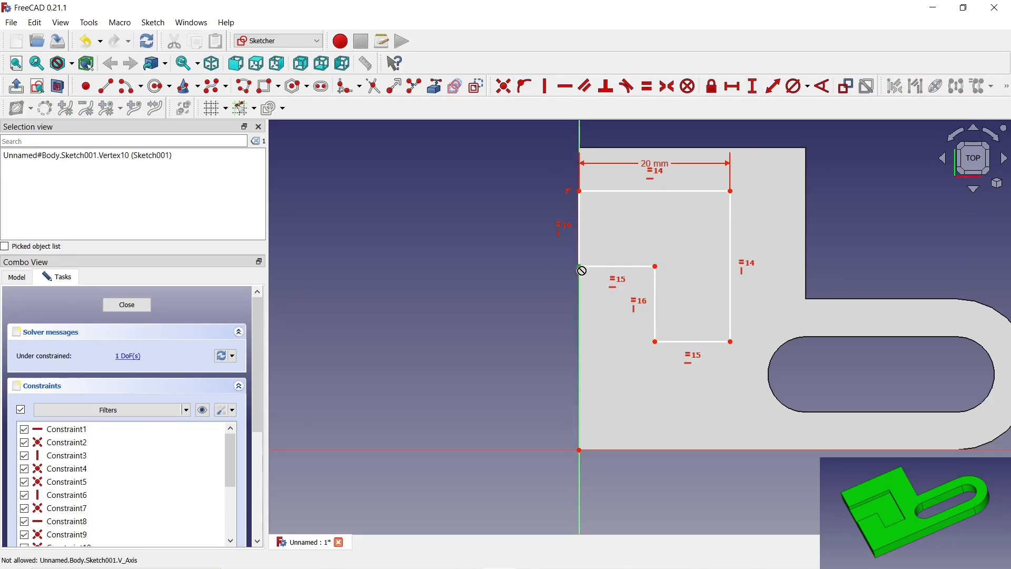
pyautogui.click(579, 450)
pyautogui.press('i')
pyautogui.press('Return')
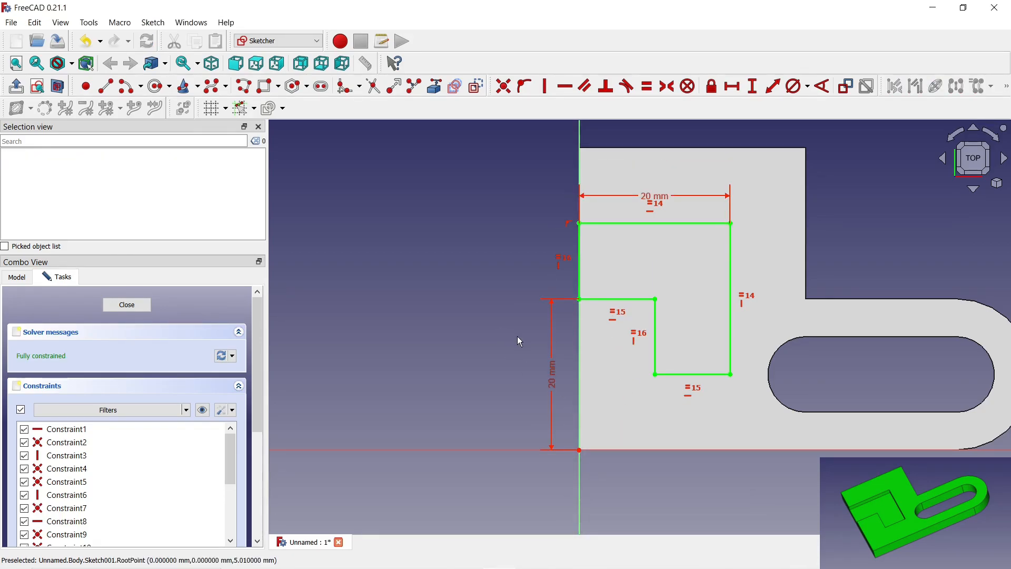
# Close the sketch and pocket the L-shaped outline partway into the plate's top face.
pyautogui.click(138, 305)
pyautogui.click(38, 330)
pyautogui.click(242, 359)
pyautogui.click(243, 359)
pyautogui.click(106, 288)
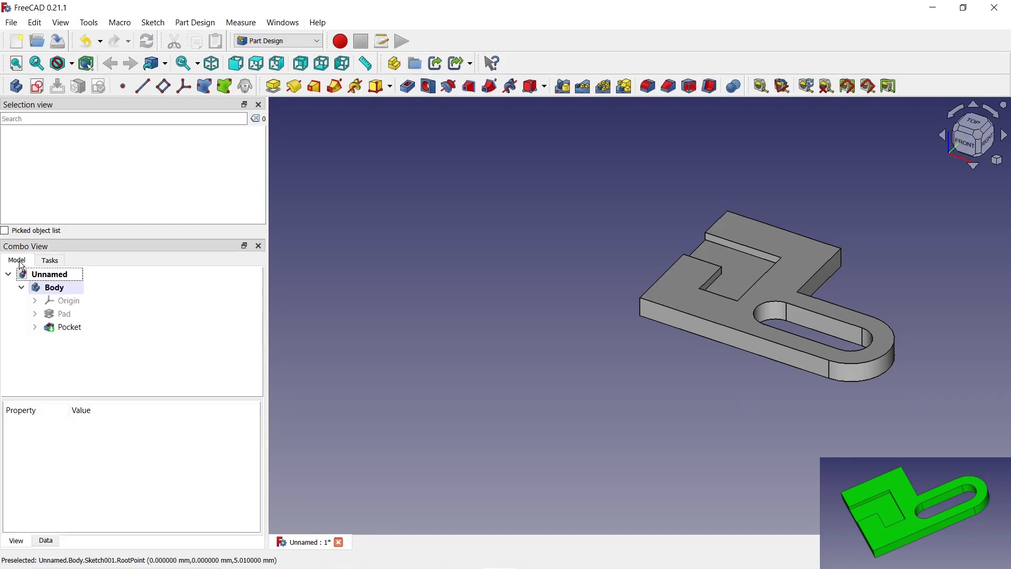
# Change the body's shape color to bright green in its display properties.
pyautogui.click(50, 287)
pyautogui.rightClick(53, 287)
pyautogui.click(100, 327)
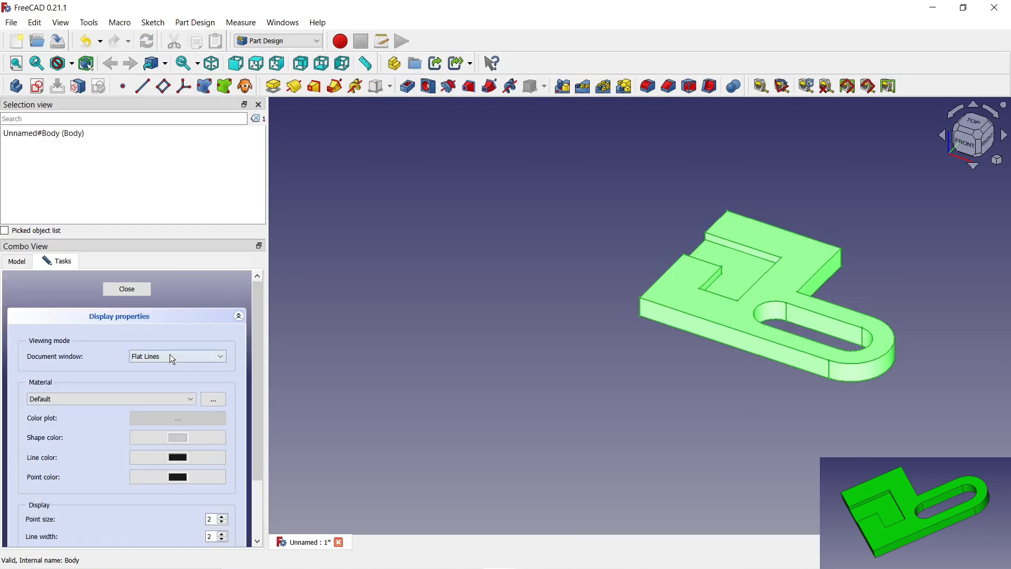
pyautogui.click(176, 437)
pyautogui.click(450, 203)
pyautogui.click(563, 406)
pyautogui.moveTo(557, 365); pyautogui.dragTo(500, 334, button='middle')
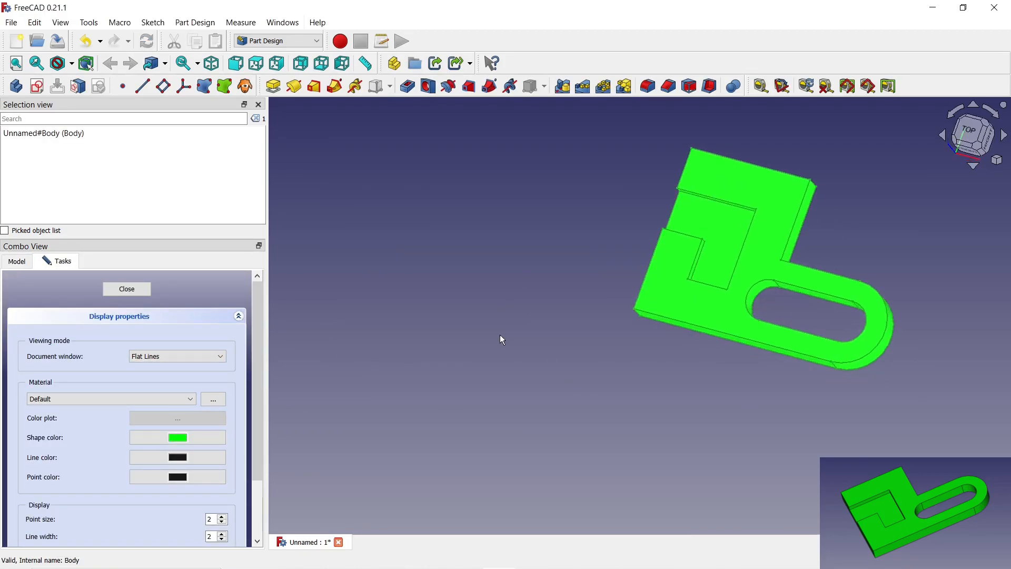
pyautogui.click(126, 289)
pyautogui.click(368, 358)
pyautogui.moveTo(385, 384); pyautogui.dragTo(422, 328, button='middle')
pyautogui.scroll(2, 423, 327)
pyautogui.moveTo(864, 183); pyautogui.dragTo(569, 305, button='middle')
pyautogui.moveTo(767, 176); pyautogui.dragTo(807, 282, button='middle')
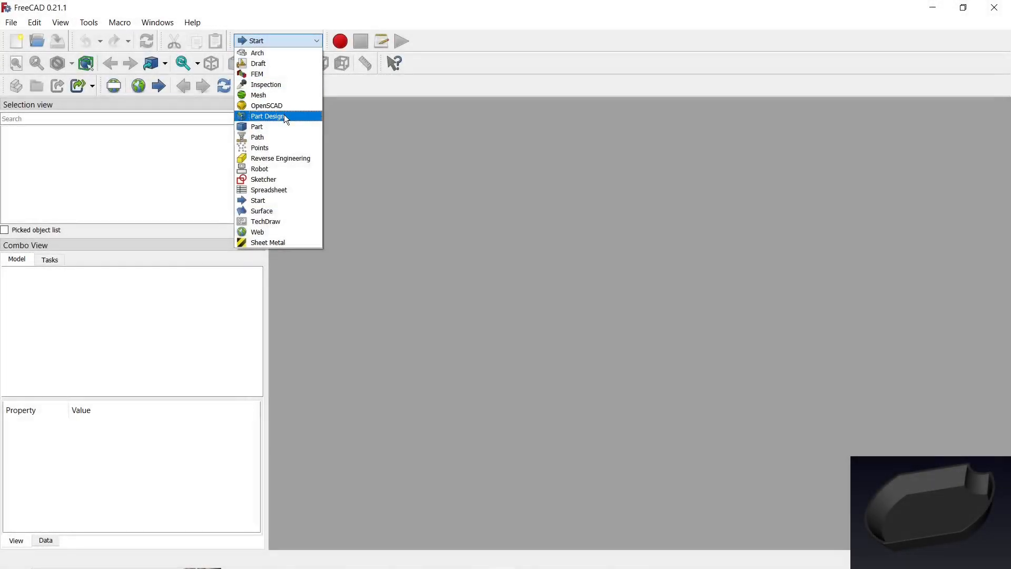
# Create a new document in the Part Design workbench and start a body with a sketch on the XY-plane.
pyautogui.click(286, 117)
pyautogui.hotkey('ctrl', 'n')
pyautogui.click(45, 301)
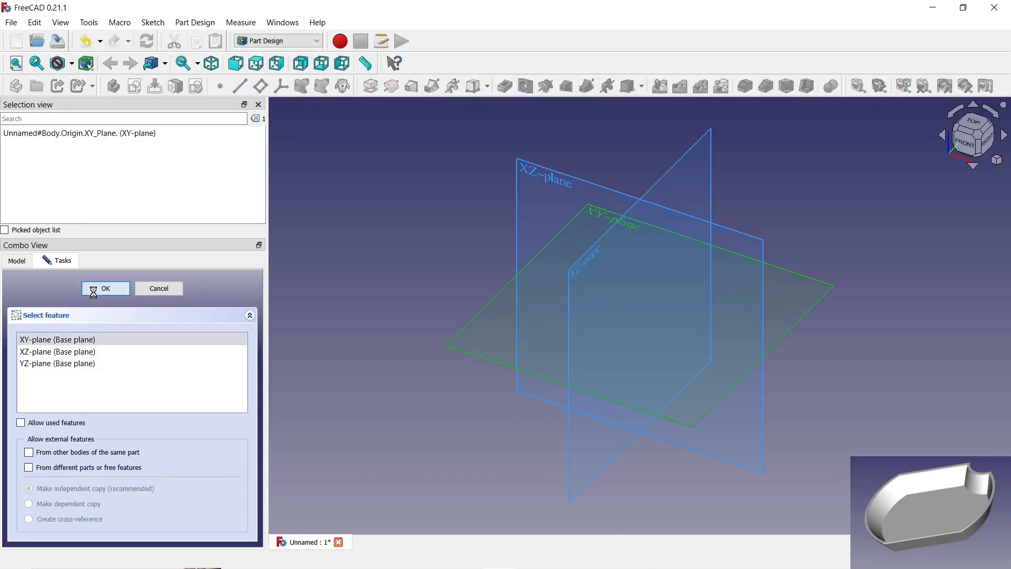
pyautogui.click(95, 293)
# Draw a circle centred on the sketch origin and set its diameter to 100 mm.
pyautogui.click(675, 65)
pyautogui.click(641, 316)
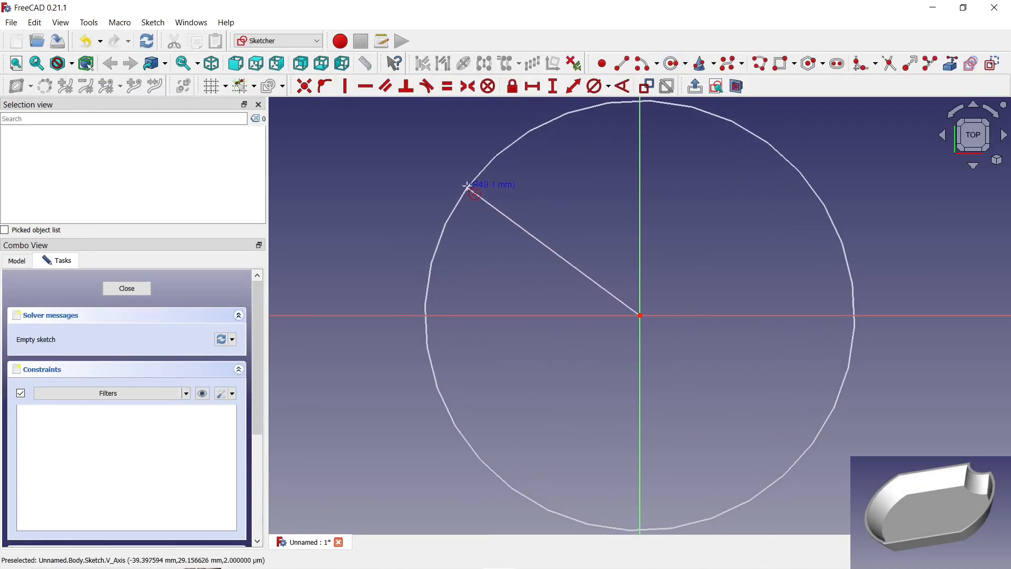
pyautogui.click(468, 185)
pyautogui.scroll(-2, 461, 249)
pyautogui.press('k')
pyautogui.press('s')
pyautogui.click(547, 150)
pyautogui.write('100')
pyautogui.press('Return')
# Draw a rectangle centred on the origin, wider than the 100 mm circle but less tall.
pyautogui.click(795, 64)
pyautogui.click(822, 95)
pyautogui.click(583, 288)
pyautogui.click(851, 405)
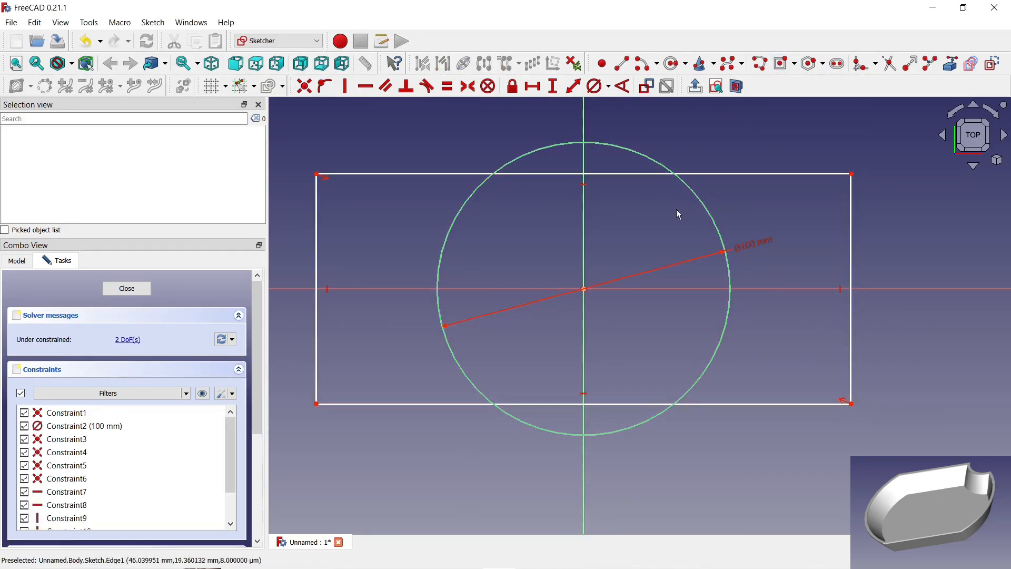
# Delete the rectangle's two vertical sides, leaving its horizontal lines across the circle.
pyautogui.click(316, 232)
pyautogui.press('Delete')
pyautogui.click(851, 255)
pyautogui.press('Delete')
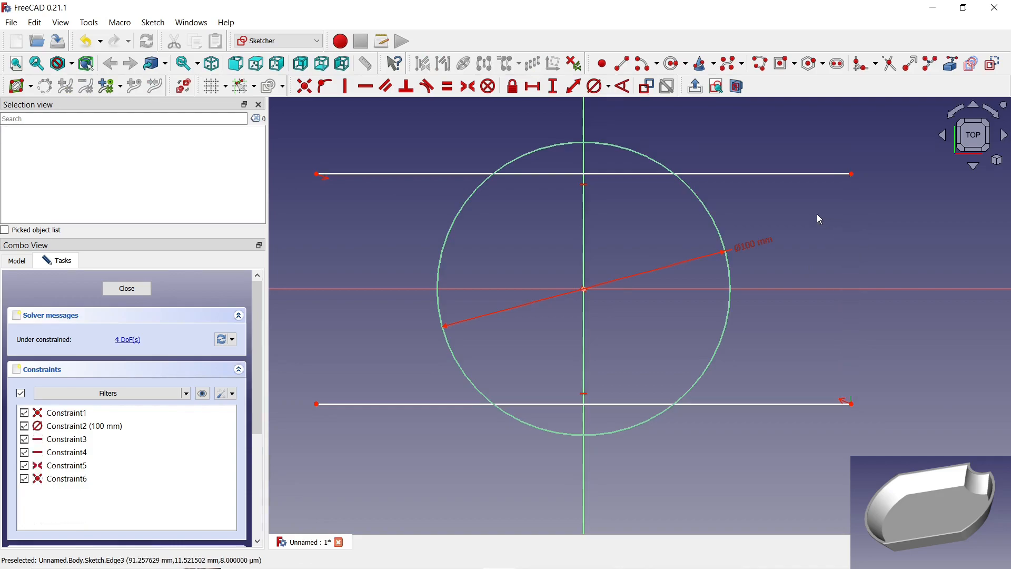
# Trim the line ends outside the circle and the circle arcs above and below the two horizontal lines.
pyautogui.click(896, 68)
pyautogui.click(625, 149)
pyautogui.click(453, 174)
pyautogui.click(424, 404)
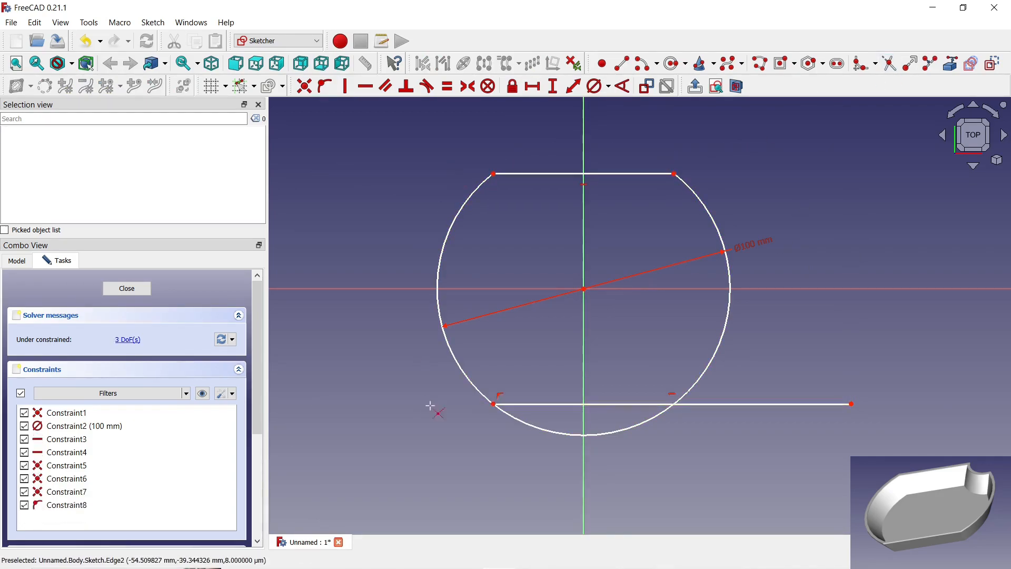
pyautogui.click(590, 435)
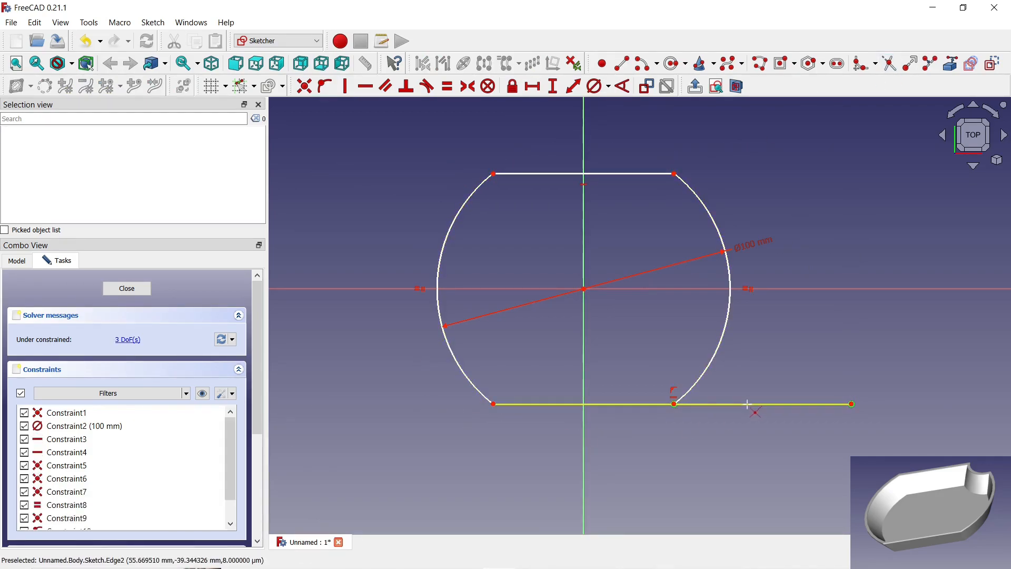
# Set the vertical distance between the profile's two right-hand corners to 80 mm and move the dimension clear of the profile.
pyautogui.click(675, 173)
pyautogui.click(674, 404)
pyautogui.write('80')
pyautogui.press('Return')
pyautogui.moveTo(672, 345); pyautogui.dragTo(771, 404)
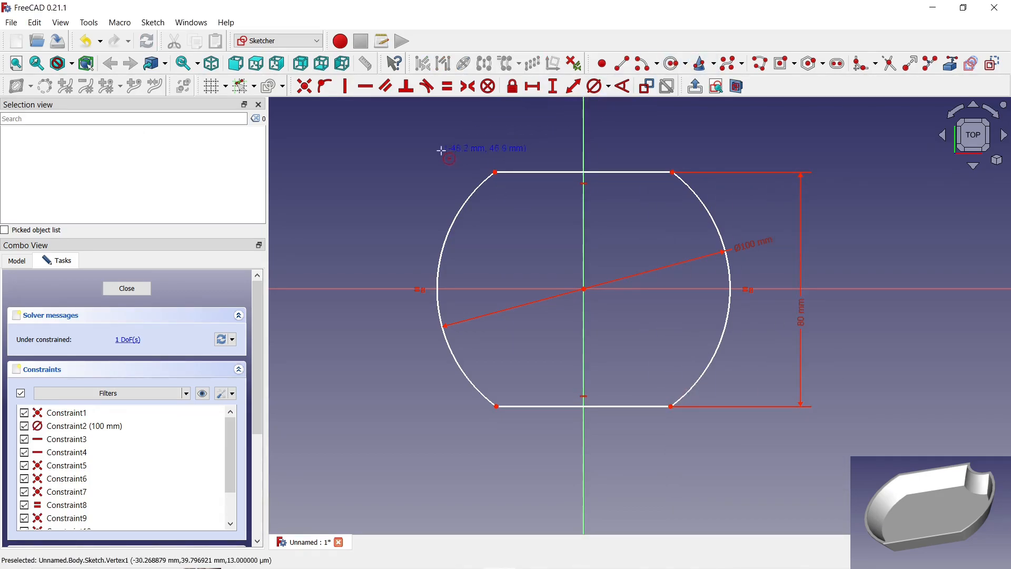
# Draw a circle passing through the profile's upper-left corner and set its centre 40 mm vertically from the origin.
pyautogui.click(447, 166)
pyautogui.click(495, 169)
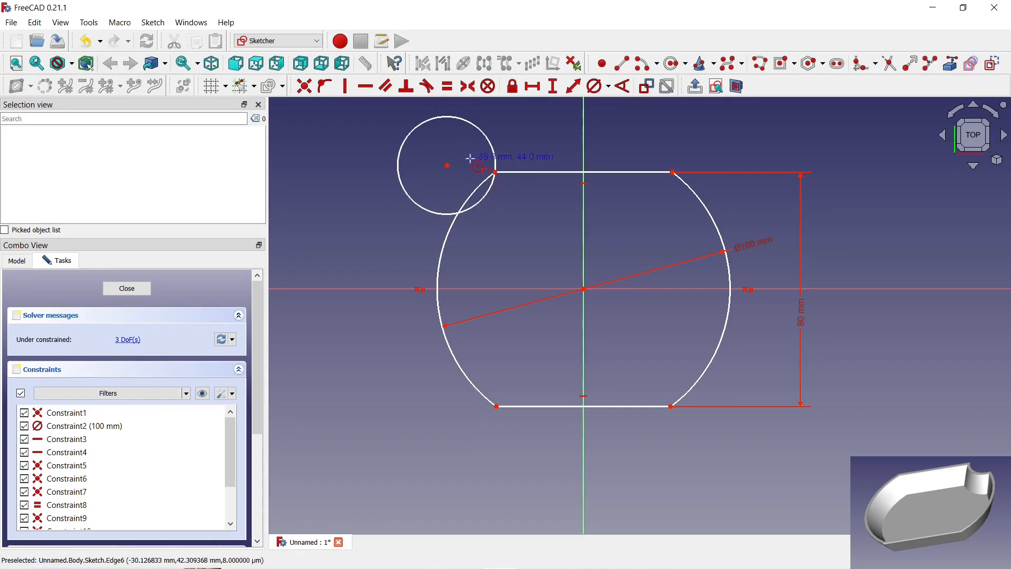
pyautogui.click(447, 166)
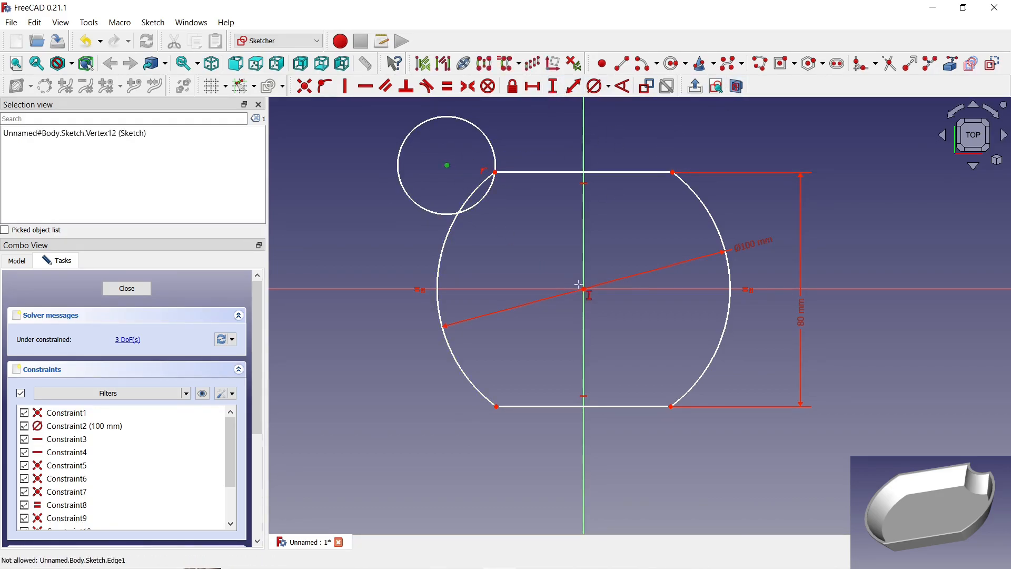
pyautogui.click(584, 288)
pyautogui.press('i')
pyautogui.press('Return')
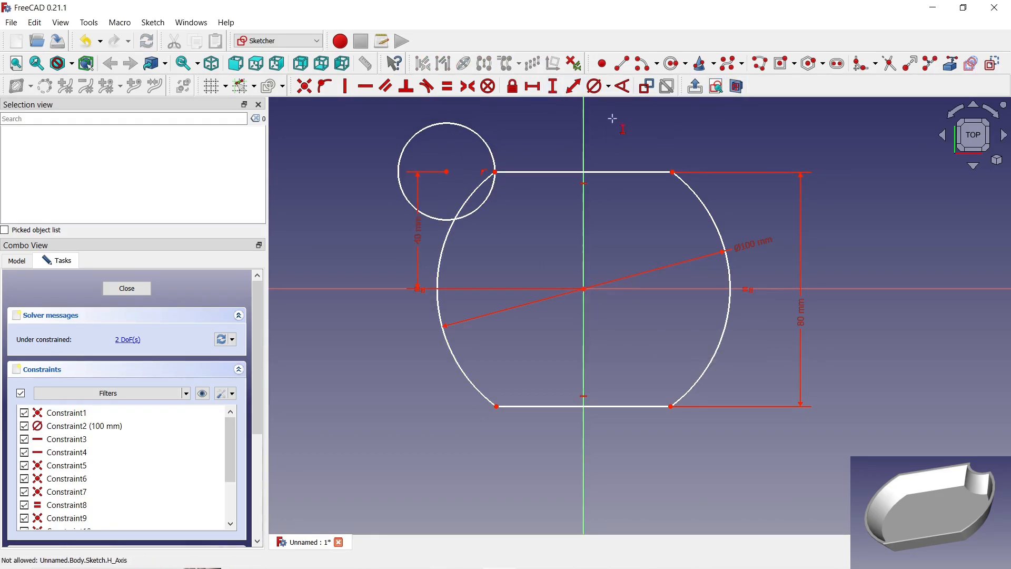
# Set the horizontal distance between the small circle's centre and the origin to 40 mm.
pyautogui.click(447, 171)
pyautogui.click(584, 289)
pyautogui.press('l')
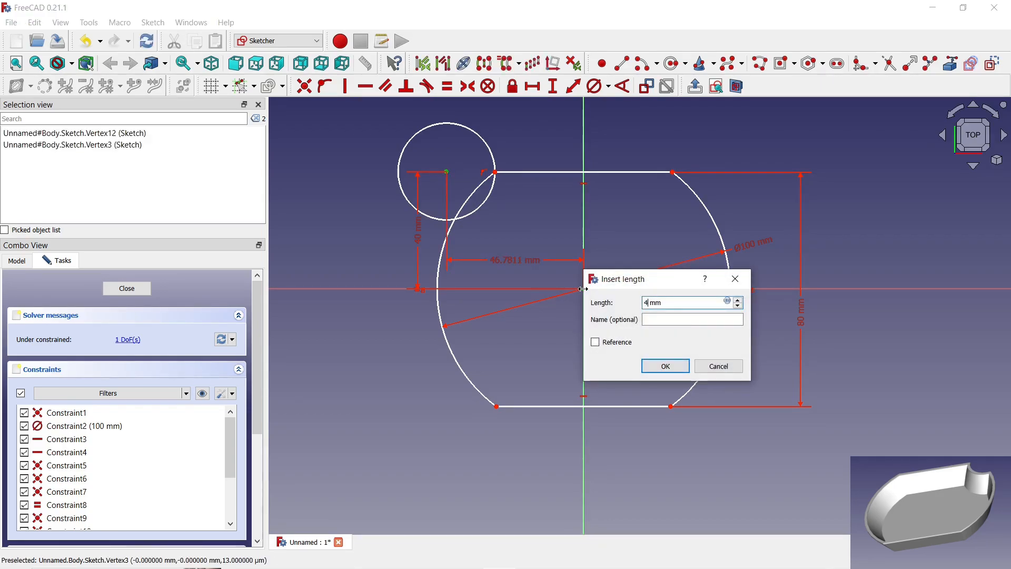
pyautogui.press('Return')
pyautogui.doubleClick(576, 261)
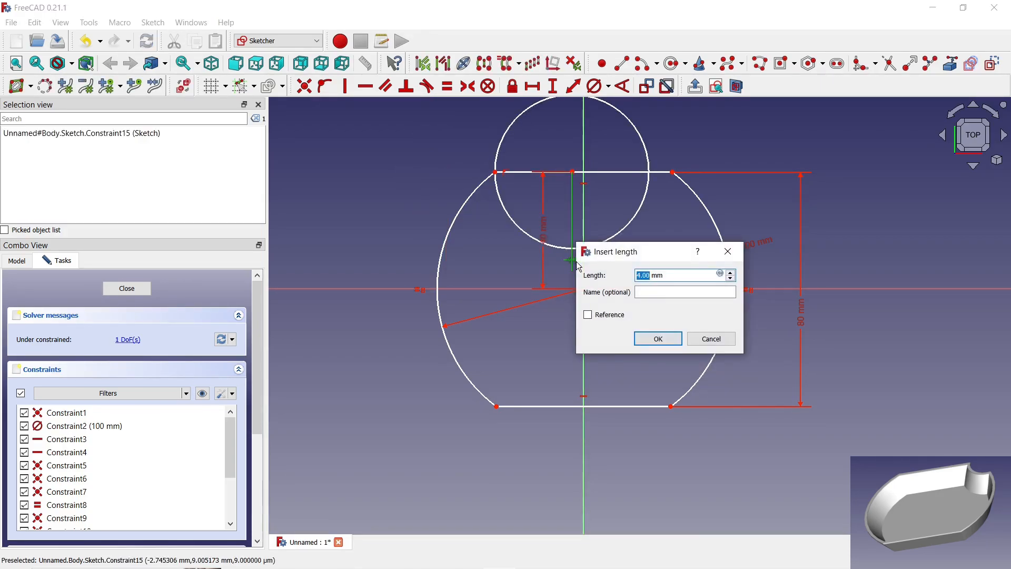
pyautogui.press('Return')
# Trim the small circle and the profile so a concave arc notches the upper-left corner.
pyautogui.scroll(2, 467, 171)
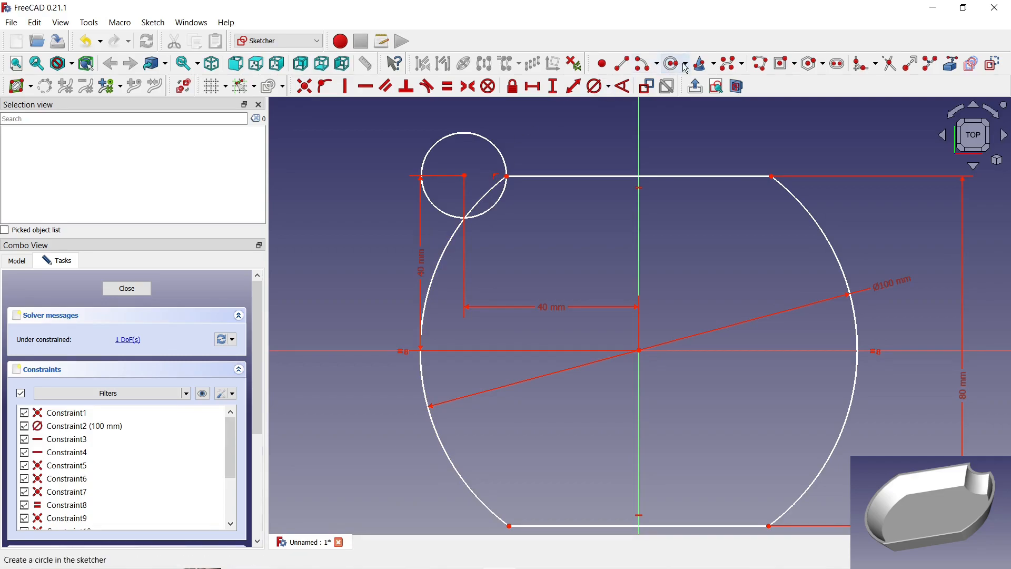
pyautogui.scroll(2, 582, 168)
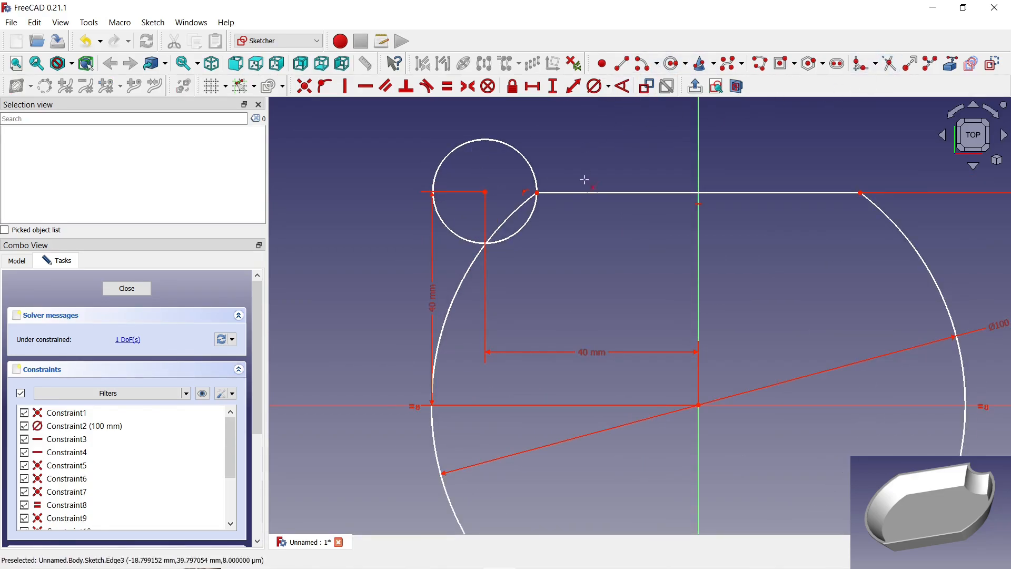
pyautogui.click(520, 154)
pyautogui.scroll(-2, 452, 201)
pyautogui.rightClick(435, 221)
# Move the two 40 mm dimensions outside the profile and set the notch arc's diameter to 30 mm.
pyautogui.moveTo(437, 268); pyautogui.dragTo(342, 258)
pyautogui.moveTo(551, 309); pyautogui.dragTo(548, 126)
pyautogui.click(597, 86)
pyautogui.click(506, 211)
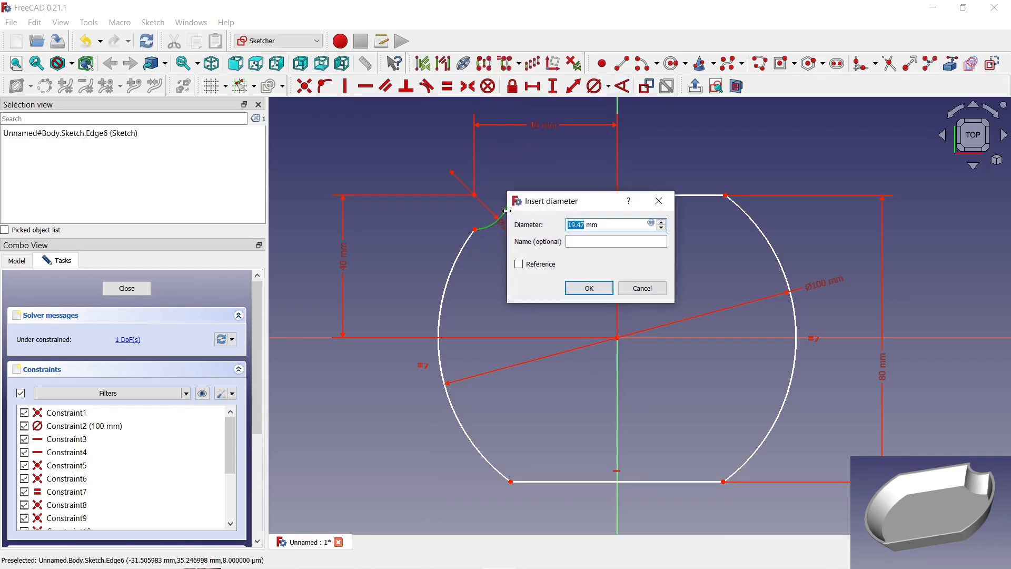
pyautogui.press('Return')
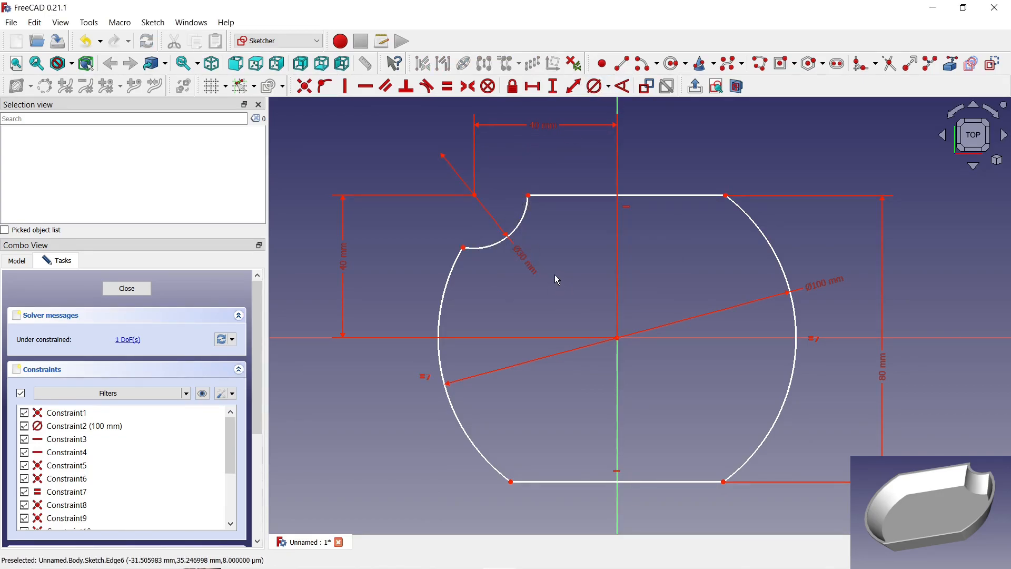
# Align the profile's upper-right and lower-right corners with a vertical constraint.
pyautogui.scroll(-2, 559, 282)
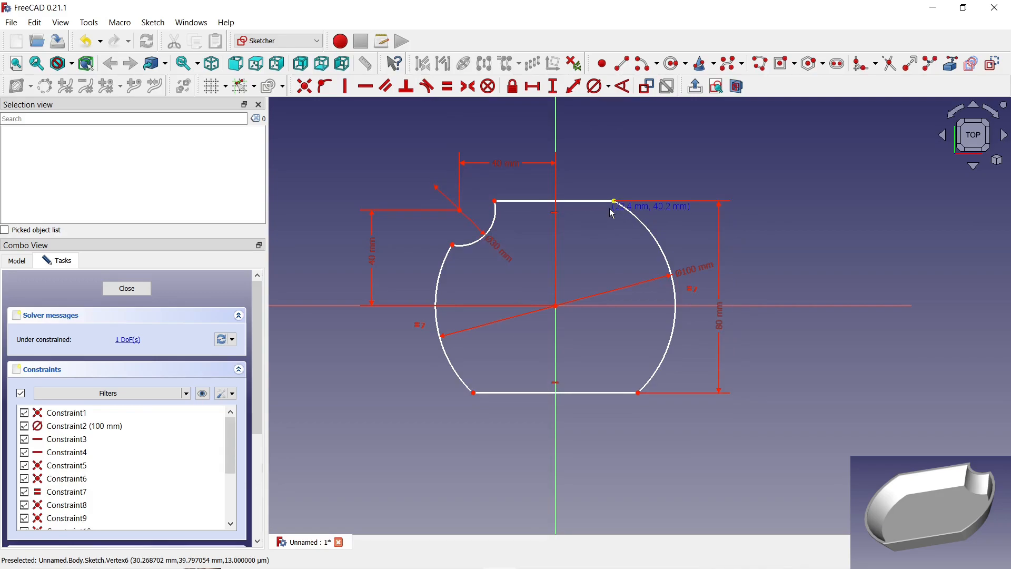
pyautogui.click(615, 202)
pyautogui.press('v')
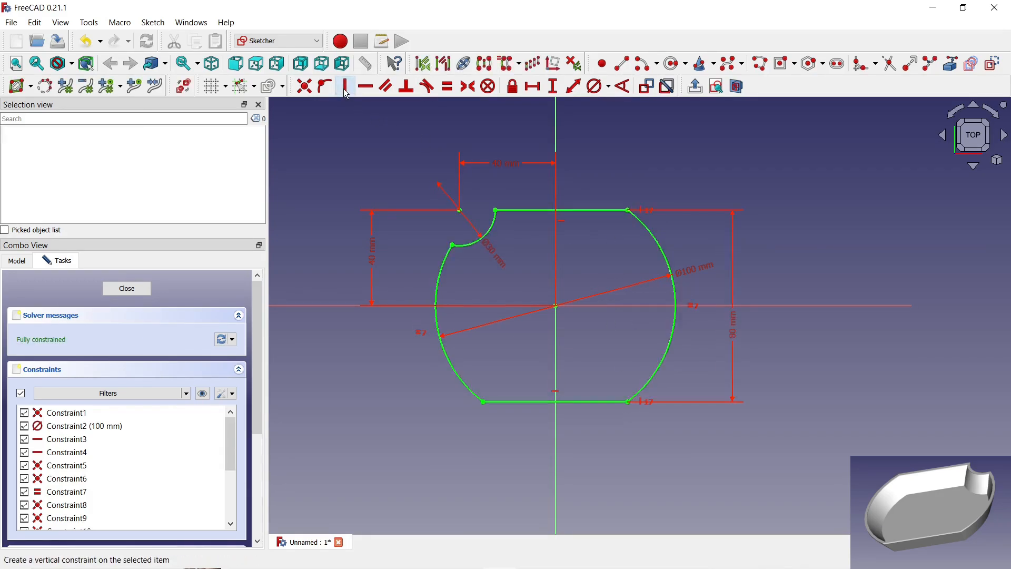
# Close the sketch and pad the notched profile to a length of 15 mm.
pyautogui.click(124, 289)
pyautogui.click(110, 314)
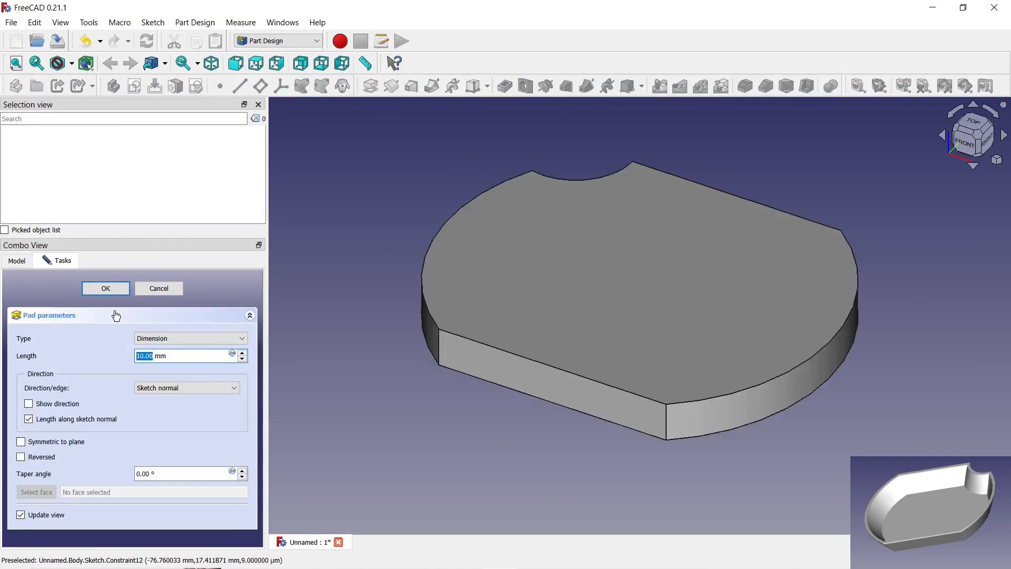
pyautogui.click(242, 353)
pyautogui.click(243, 353)
pyautogui.click(242, 353)
pyautogui.click(242, 353)
pyautogui.click(242, 353)
pyautogui.click(114, 288)
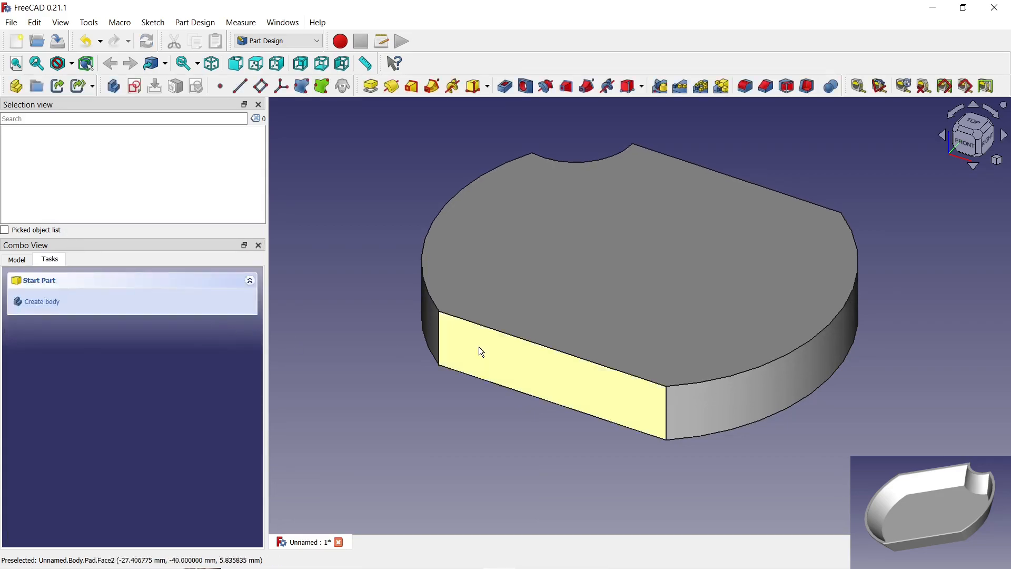
# Chamfer the outline and notch edges of the smaller-to-be face side with two distances, 14 mm and 4 mm.
pyautogui.click(524, 340)
pyautogui.keyDown('ctrl'); pyautogui.click(711, 381); pyautogui.keyUp('ctrl')
pyautogui.keyDown('ctrl'); pyautogui.click(436, 303); pyautogui.keyUp('ctrl')
pyautogui.moveTo(566, 133); pyautogui.dragTo(533, 269, button='middle')
pyautogui.keyDown('ctrl'); pyautogui.click(531, 253); pyautogui.keyUp('ctrl')
pyautogui.keyDown('ctrl'); pyautogui.click(560, 222); pyautogui.keyUp('ctrl')
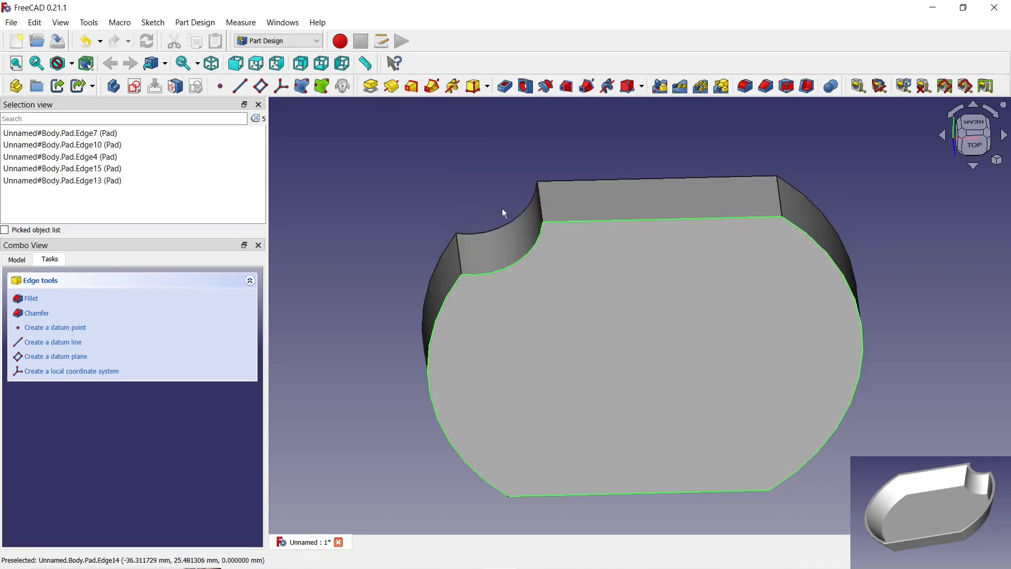
pyautogui.click(766, 85)
pyautogui.click(206, 472)
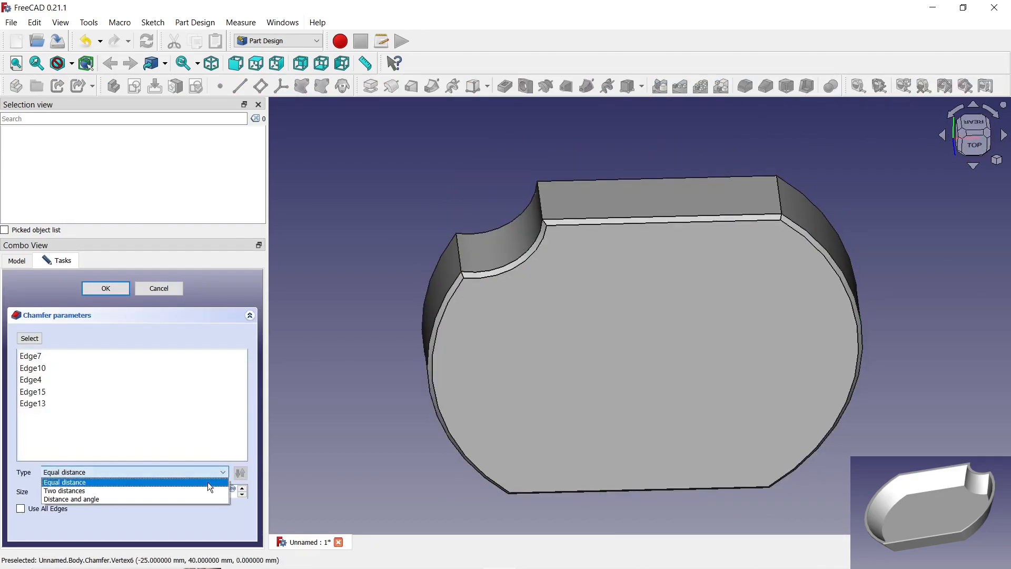
pyautogui.click(105, 488)
pyautogui.scroll(13, 243, 490)
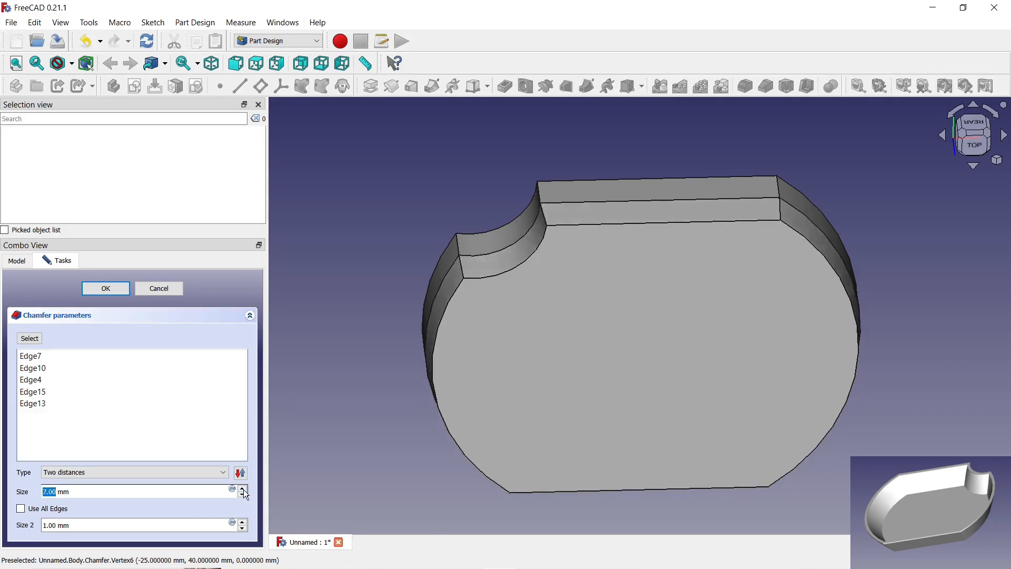
pyautogui.scroll(7, 242, 524)
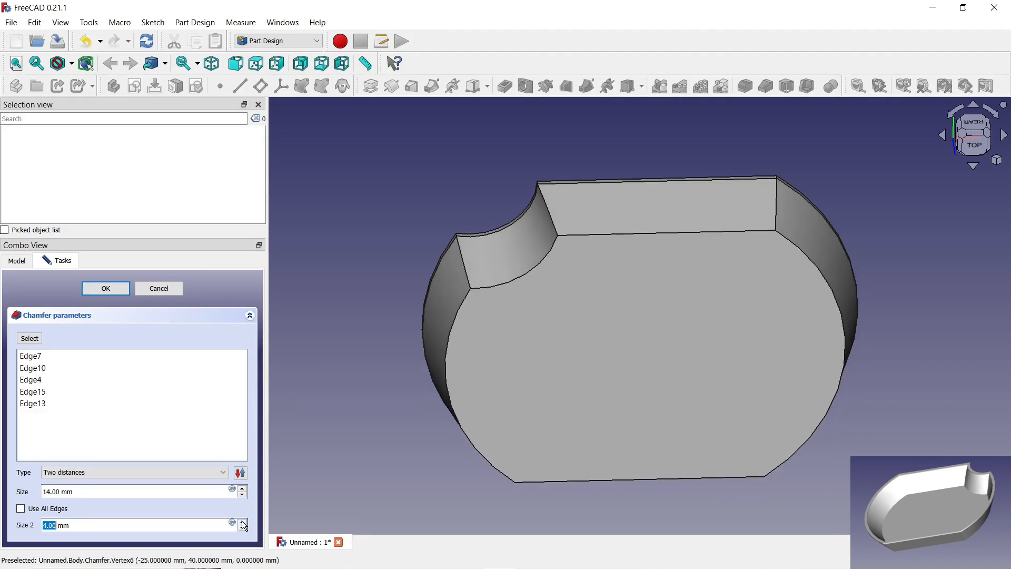
pyautogui.click(105, 289)
# Hollow the body inwards with Thickness, opening the large unchamfered face and raising the wall thickness by one increment.
pyautogui.moveTo(653, 347); pyautogui.dragTo(929, 316, button='middle')
pyautogui.click(710, 295)
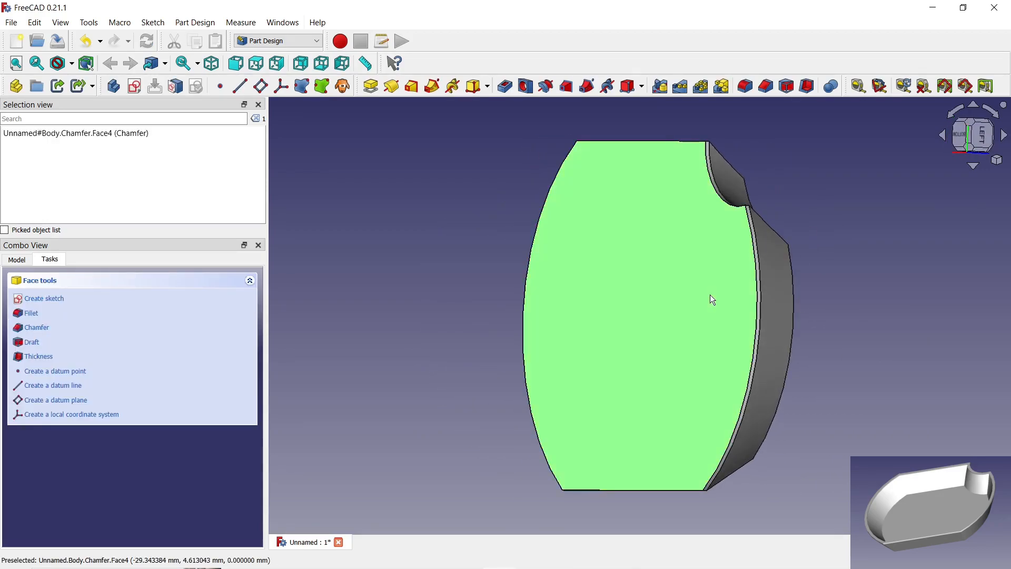
pyautogui.click(807, 87)
pyautogui.moveTo(653, 237); pyautogui.dragTo(495, 421, button='middle')
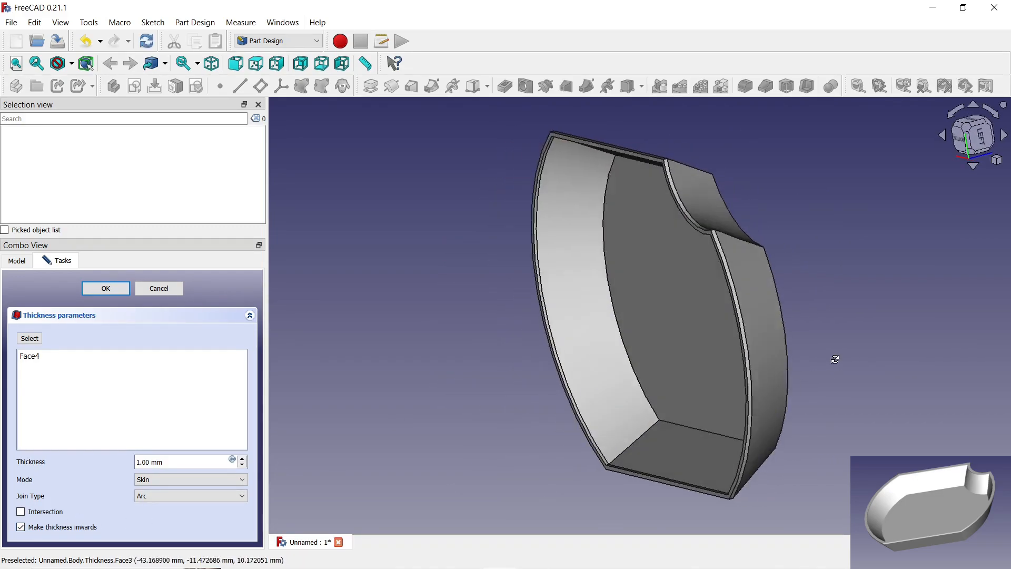
pyautogui.click(243, 459)
pyautogui.moveTo(740, 297); pyautogui.dragTo(548, 282, button='middle')
pyautogui.click(106, 289)
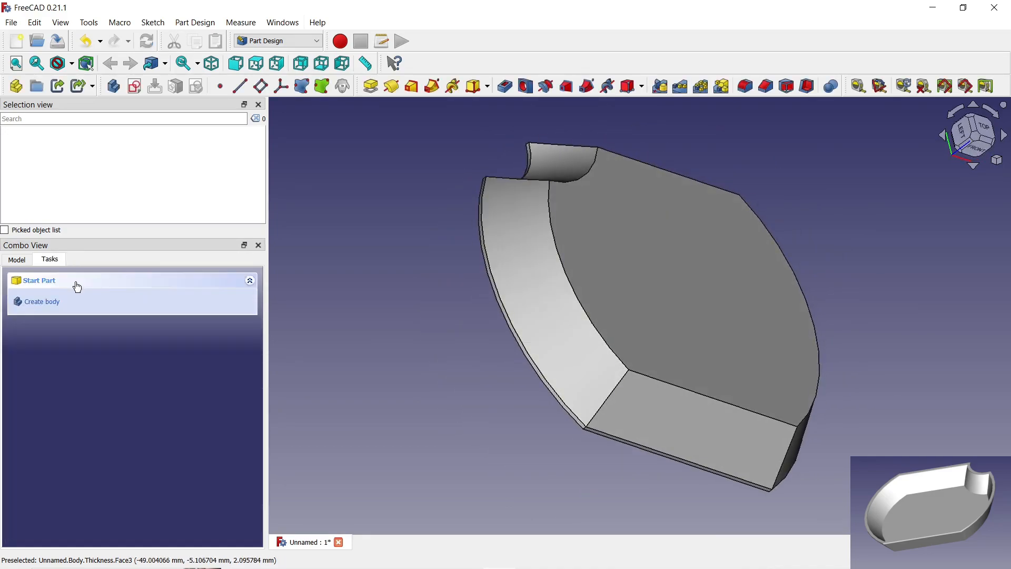
# Set the tray body's appearance to Shaded display mode with the Chrome material.
pyautogui.click(52, 289)
pyautogui.hotkey('ctrl', 'd')
pyautogui.click(158, 356)
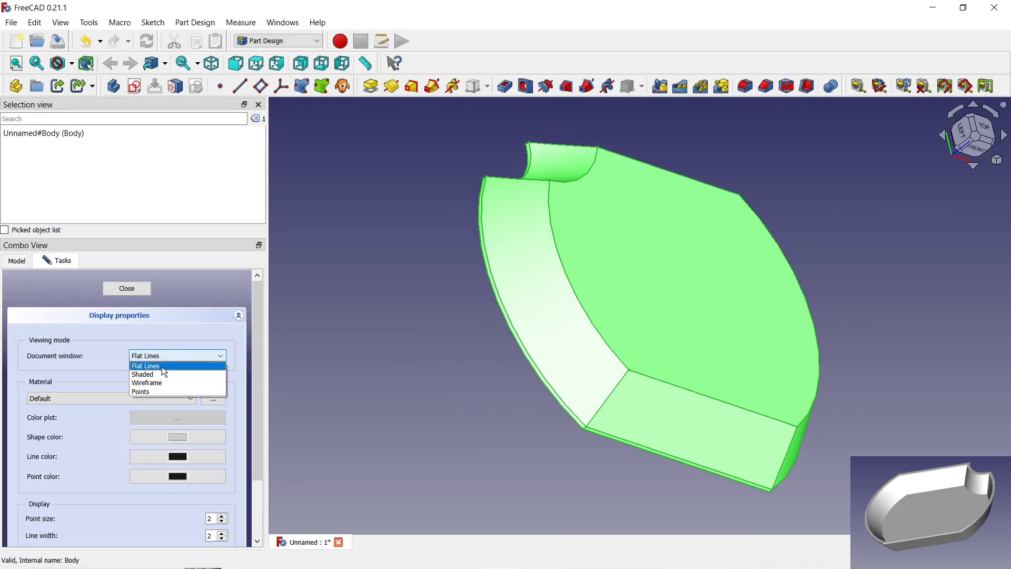
pyautogui.click(162, 365)
pyautogui.click(113, 398)
pyautogui.click(89, 451)
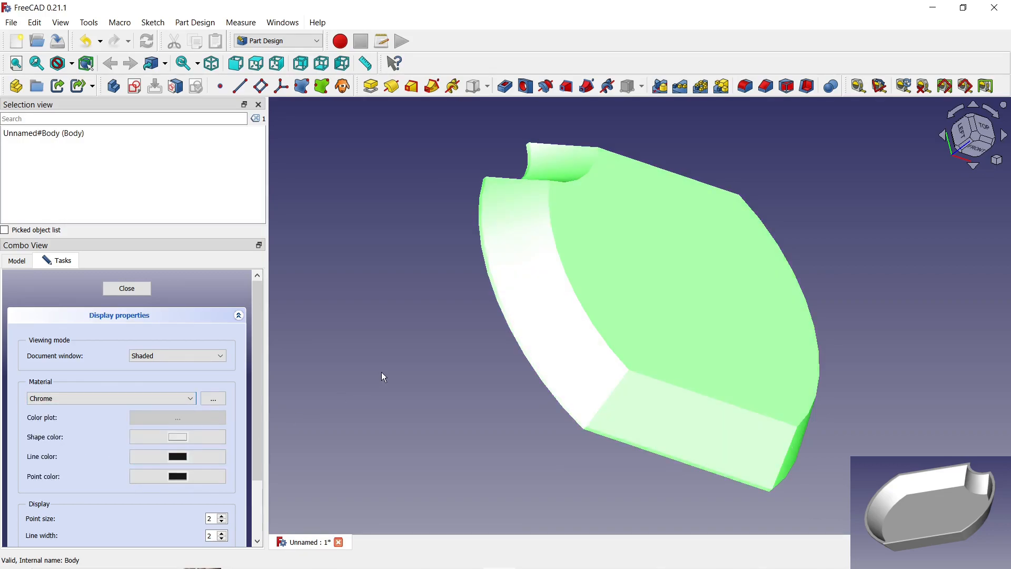
pyautogui.click(130, 293)
pyautogui.click(360, 333)
pyautogui.moveTo(360, 333); pyautogui.dragTo(605, 402, button='middle')
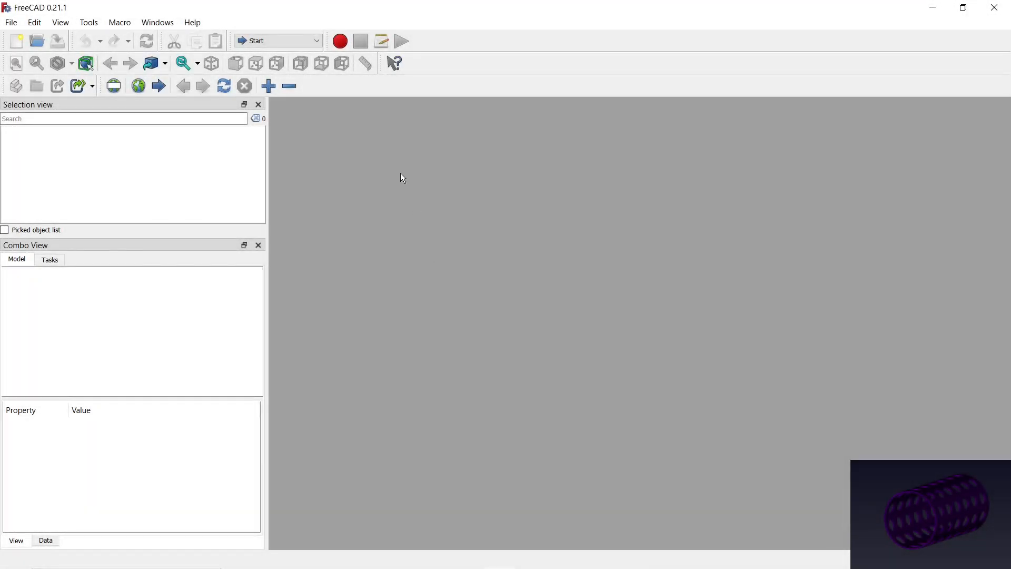
# Create a body in a new Part Design document and start a sketch on the XY plane.
pyautogui.click(295, 41)
pyautogui.click(303, 123)
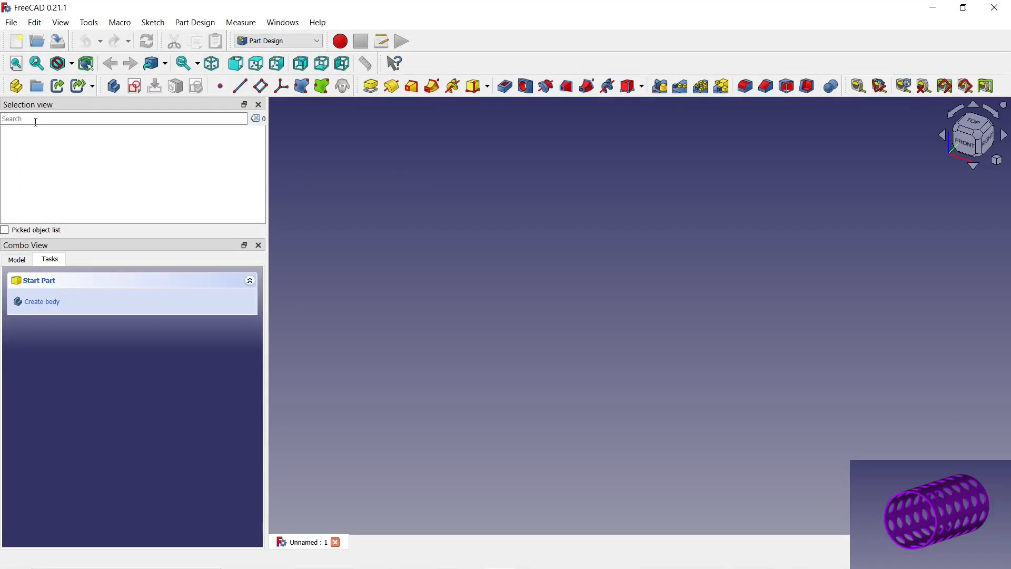
pyautogui.click(42, 301)
pyautogui.click(42, 301)
pyautogui.click(103, 288)
# Sketch two concentric circles of different sizes centred on the origin.
pyautogui.click(676, 63)
pyautogui.click(641, 316)
pyautogui.click(510, 243)
pyautogui.click(641, 316)
pyautogui.click(590, 281)
# Set the outer circle's diameter to 50 mm and constrain the inner circle's diameter to leave a thin ring.
pyautogui.click(594, 86)
pyautogui.click(587, 179)
pyautogui.write('50')
pyautogui.press('Return')
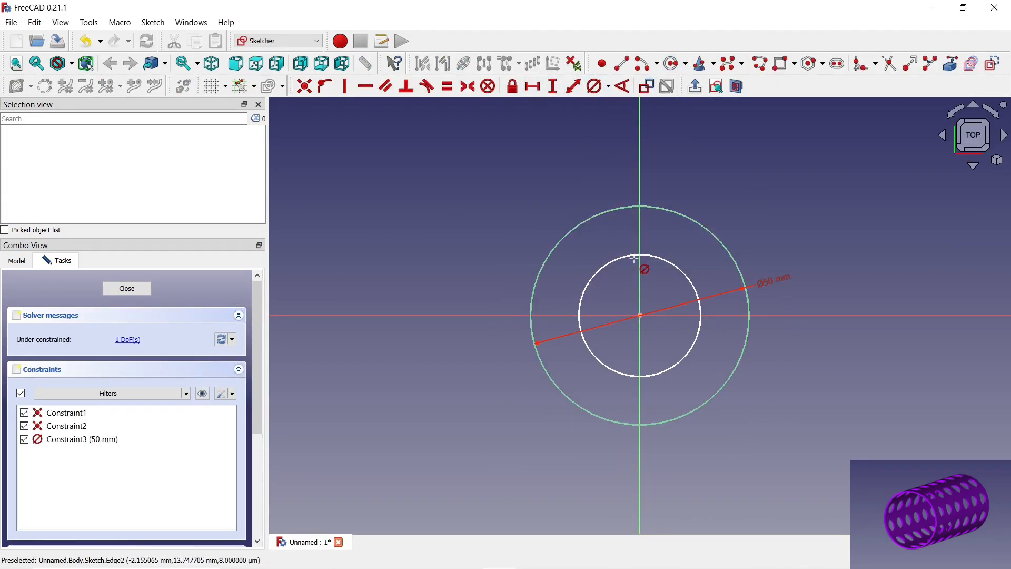
pyautogui.click(634, 257)
pyautogui.press('Return')
pyautogui.scroll(3, 722, 214)
pyautogui.scroll(-2, 716, 211)
# Close the sketch and pad the ring profile to a length of 100 mm.
pyautogui.click(127, 290)
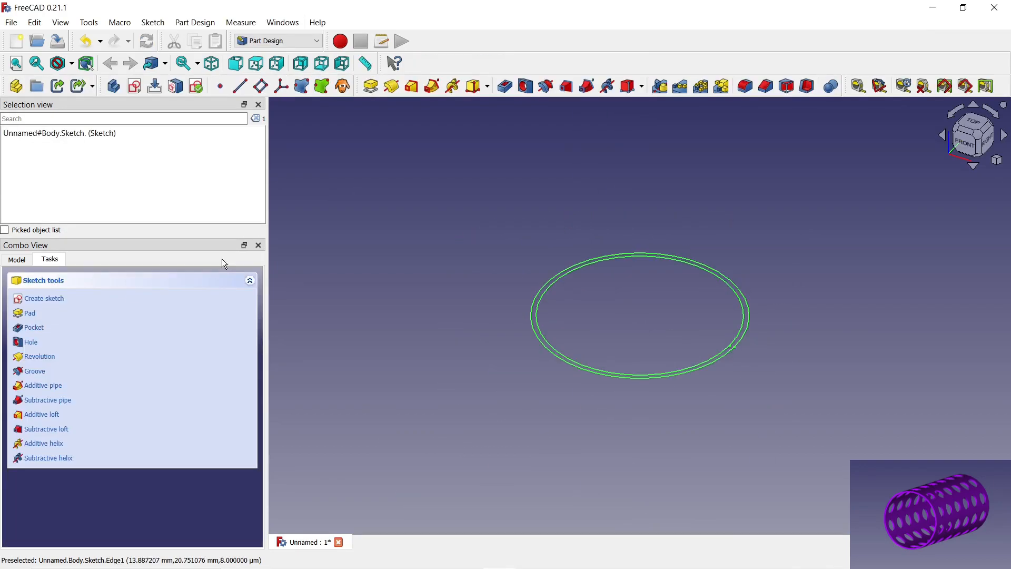
pyautogui.click(369, 87)
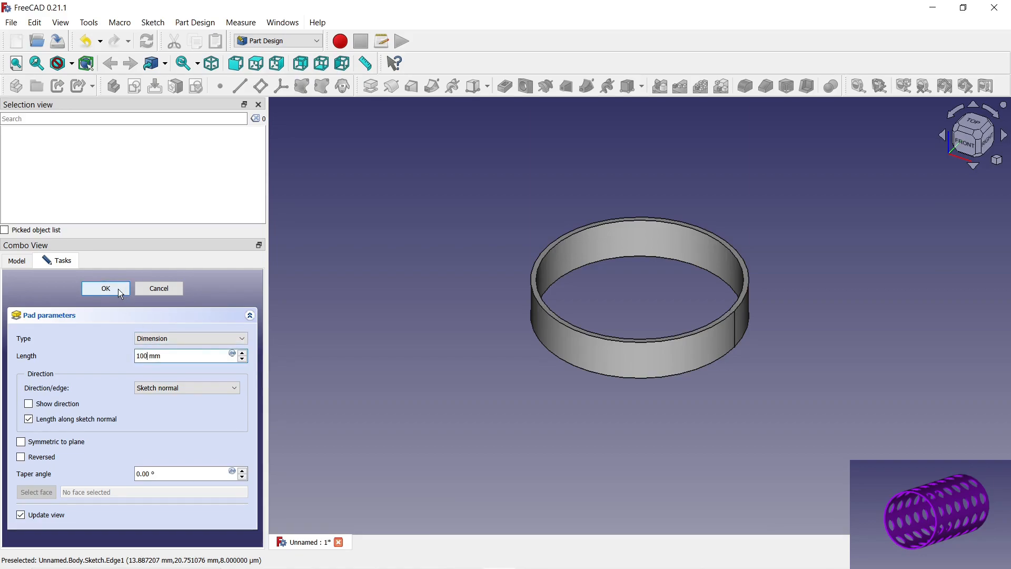
pyautogui.click(120, 291)
# Create a datum plane from the tube's vertical seam edge using the Inertia 2-3 attachment mode.
pyautogui.scroll(3, 602, 235)
pyautogui.click(603, 235)
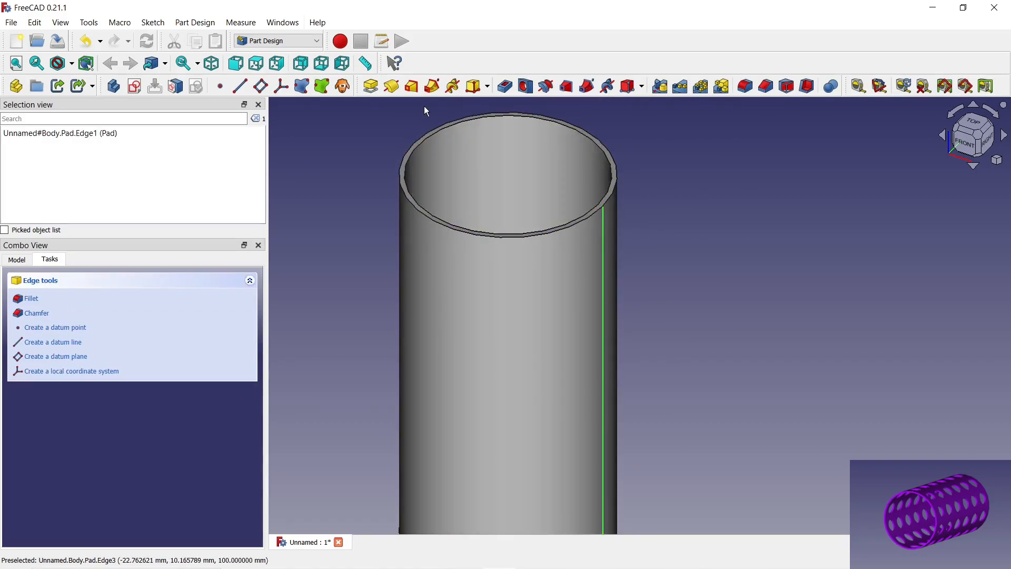
pyautogui.click(262, 86)
pyautogui.scroll(-5, 257, 340)
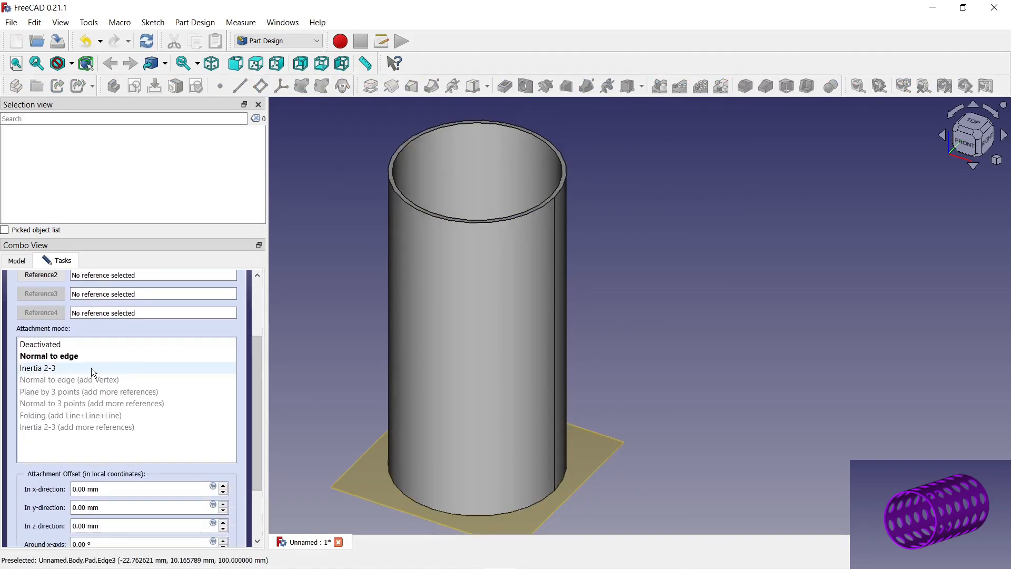
pyautogui.click(90, 368)
# Turn the datum plane upright through its attachment offset so it lies tangent to the tube's outer wall.
pyautogui.moveTo(258, 363); pyautogui.dragTo(258, 397)
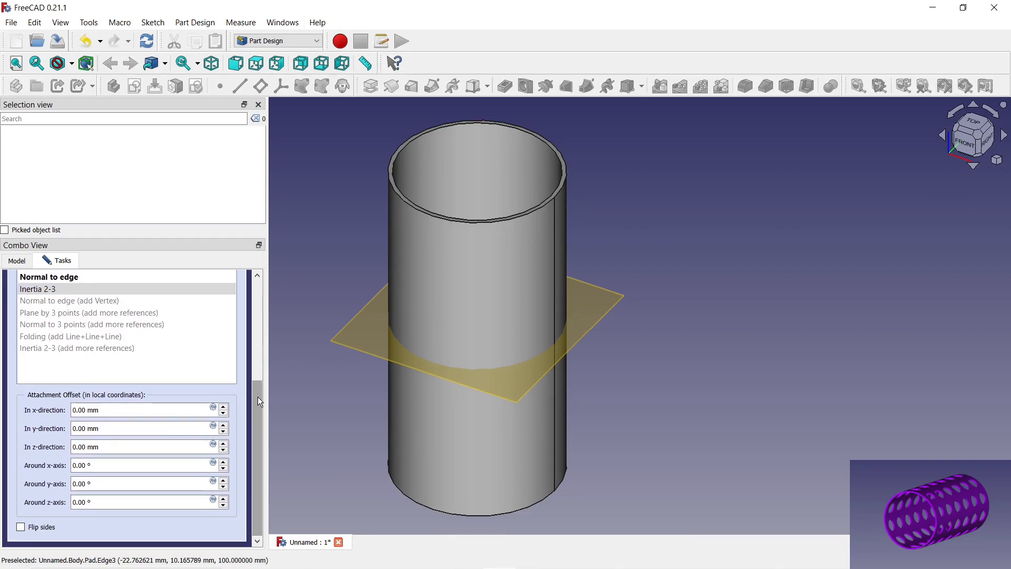
pyautogui.click(114, 427)
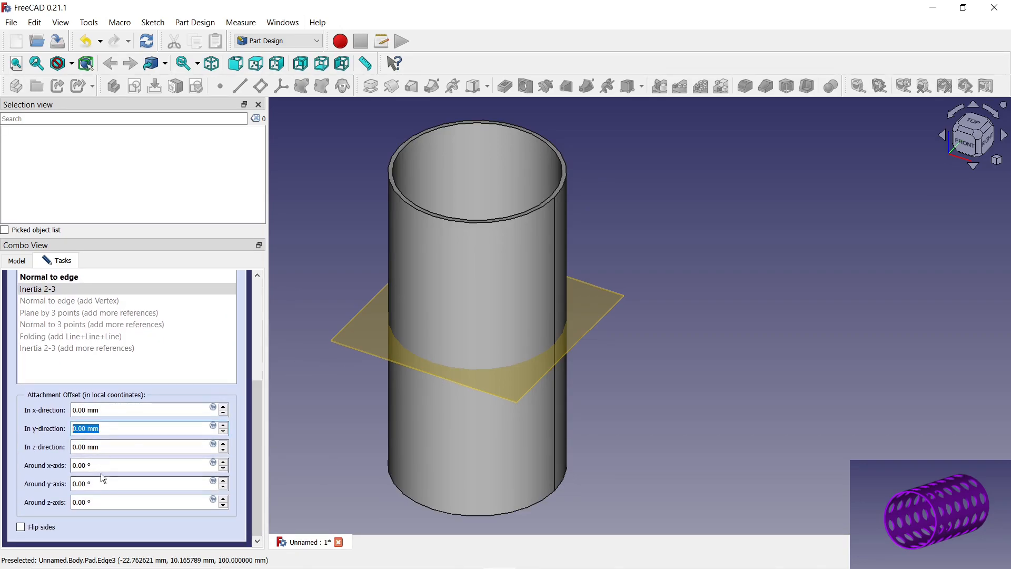
pyautogui.moveTo(659, 212); pyautogui.dragTo(646, 242, button='middle')
pyautogui.moveTo(258, 399); pyautogui.dragTo(258, 293)
pyautogui.click(102, 290)
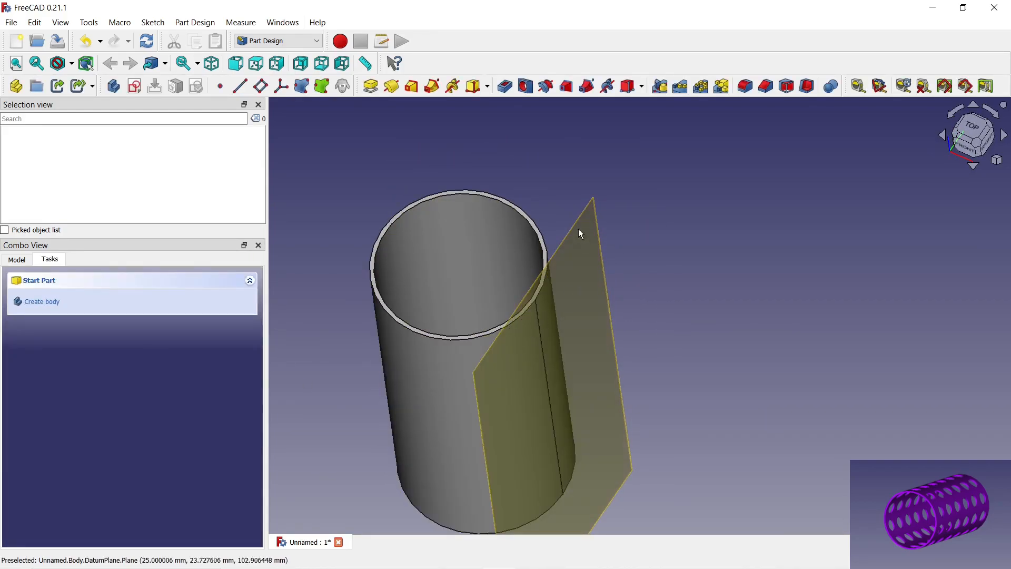
# Sketch a 10 mm diameter circle on the datum plane, centred on the horizontal axis near the tube's upper end.
pyautogui.click(590, 209)
pyautogui.click(134, 86)
pyautogui.scroll(2, 458, 422)
pyautogui.click(676, 63)
pyautogui.click(473, 359)
pyautogui.click(489, 339)
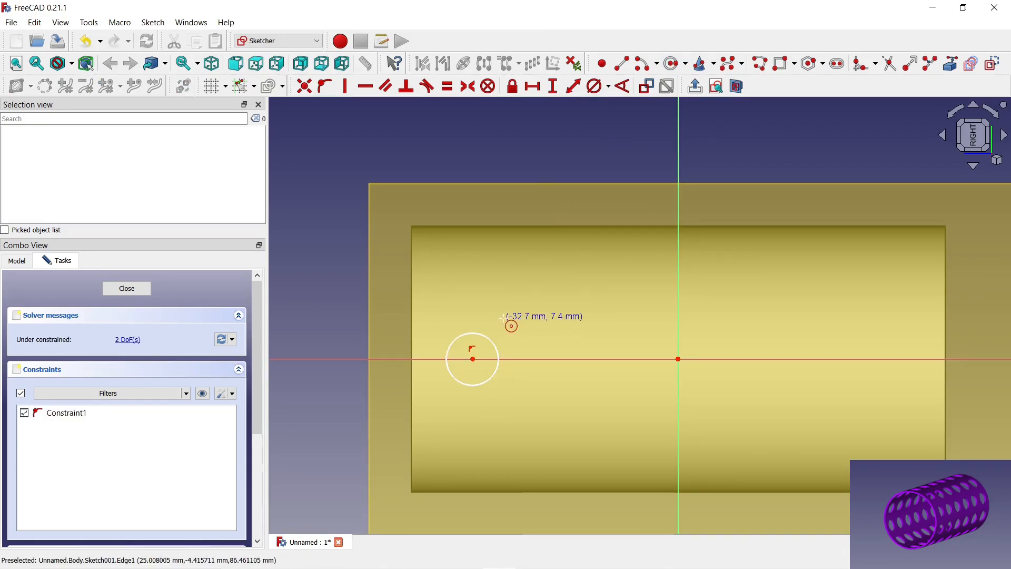
pyautogui.click(480, 333)
pyautogui.write('10')
pyautogui.press('Return')
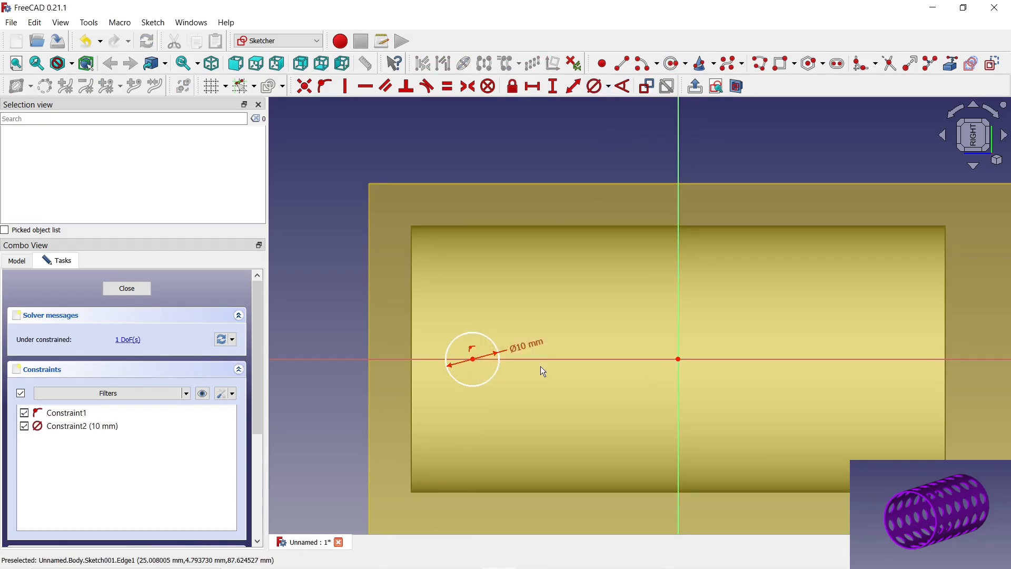
# Link the tube's end edge nearest the circle into the sketch as external geometry.
pyautogui.scroll(-2, 747, 226)
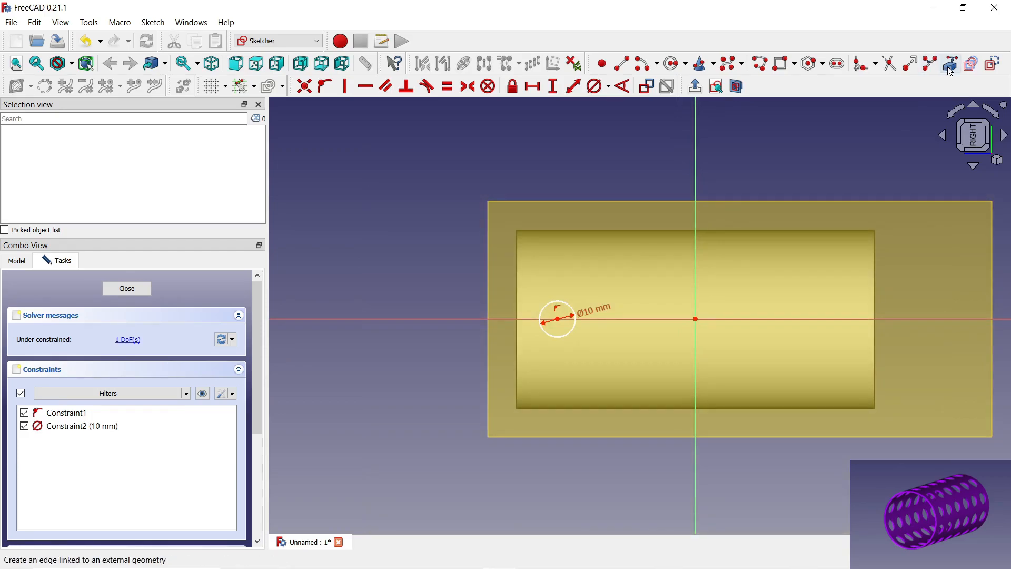
pyautogui.click(955, 66)
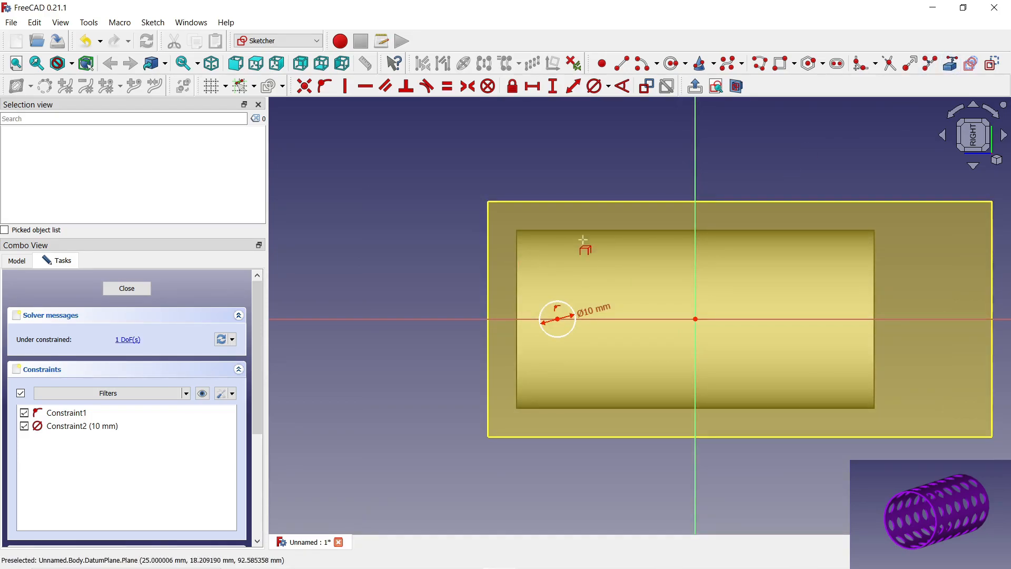
pyautogui.click(973, 166)
pyautogui.click(973, 165)
pyautogui.click(517, 239)
pyautogui.click(973, 104)
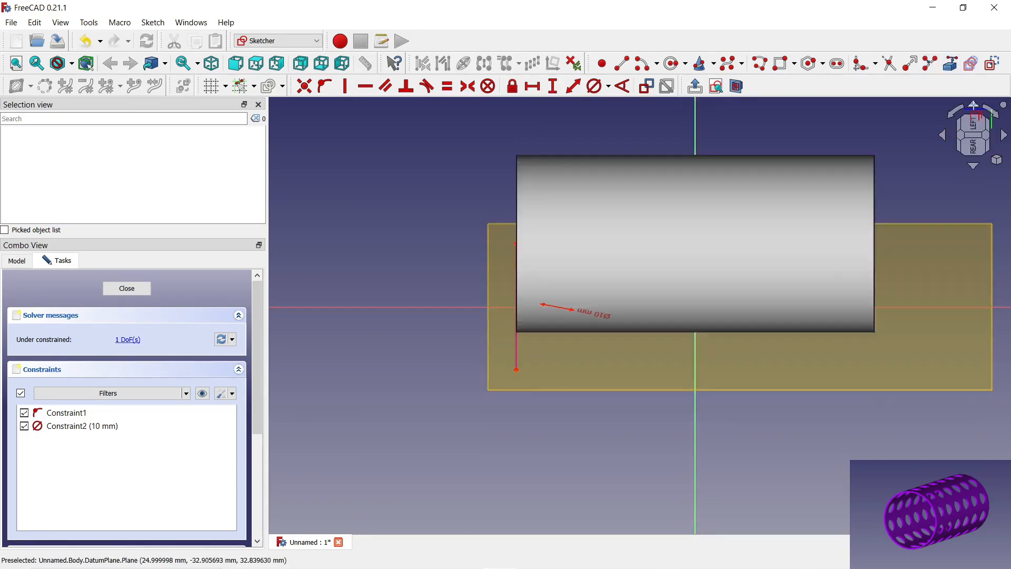
pyautogui.click(973, 105)
pyautogui.click(973, 105)
pyautogui.click(973, 104)
# Set the horizontal distance from the circle's centre to the tube's projected end edge to 10 mm.
pyautogui.click(534, 87)
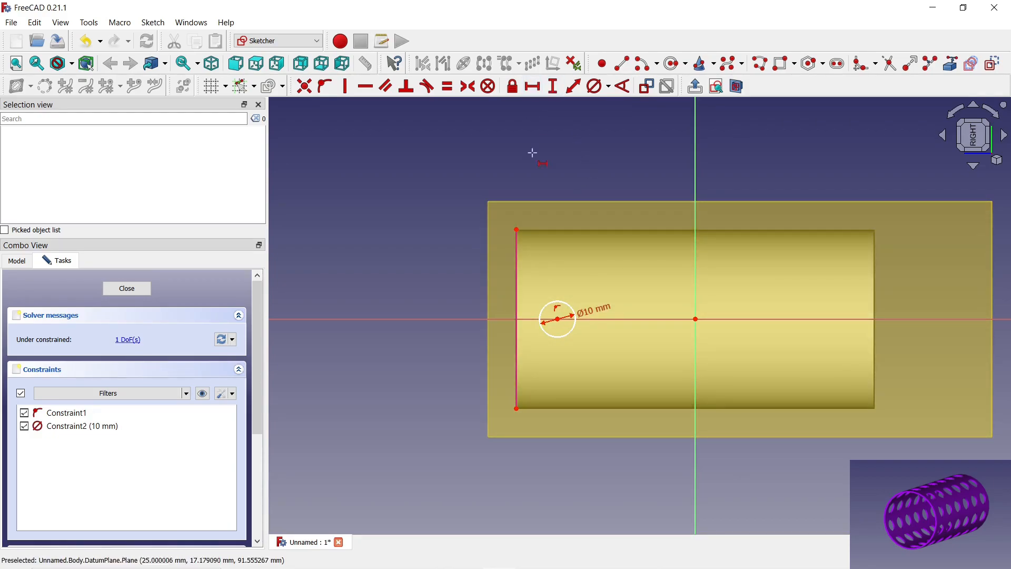
pyautogui.click(557, 318)
pyautogui.click(517, 229)
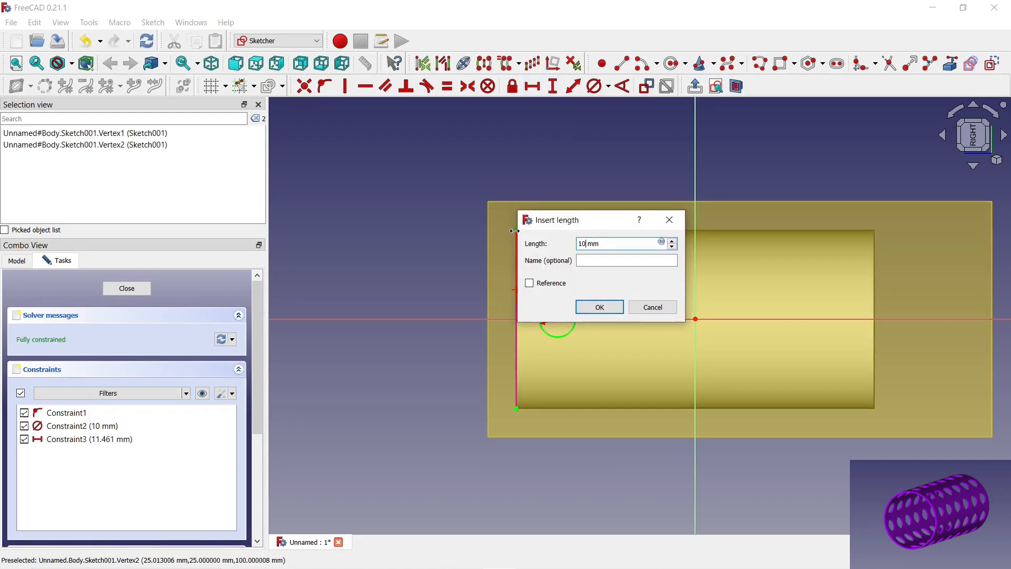
pyautogui.write('10')
pyautogui.press('Return')
# Close the sketch and pocket the circle through only the nearer wall of the tube.
pyautogui.click(131, 289)
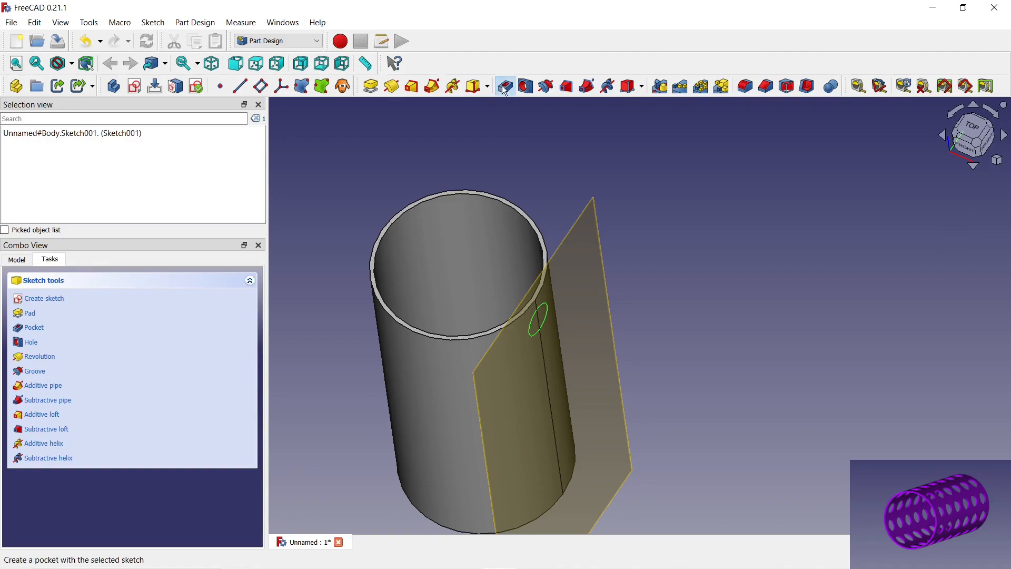
pyautogui.click(229, 338)
pyautogui.click(208, 366)
pyautogui.moveTo(700, 348); pyautogui.dragTo(222, 316, button='middle')
pyautogui.click(107, 288)
# Hide the datum plane beside the tube.
pyautogui.click(18, 260)
pyautogui.click(69, 327)
pyautogui.press('space')
# Start a MultiTransform of the hole pocket and add a linear pattern to it.
pyautogui.click(65, 341)
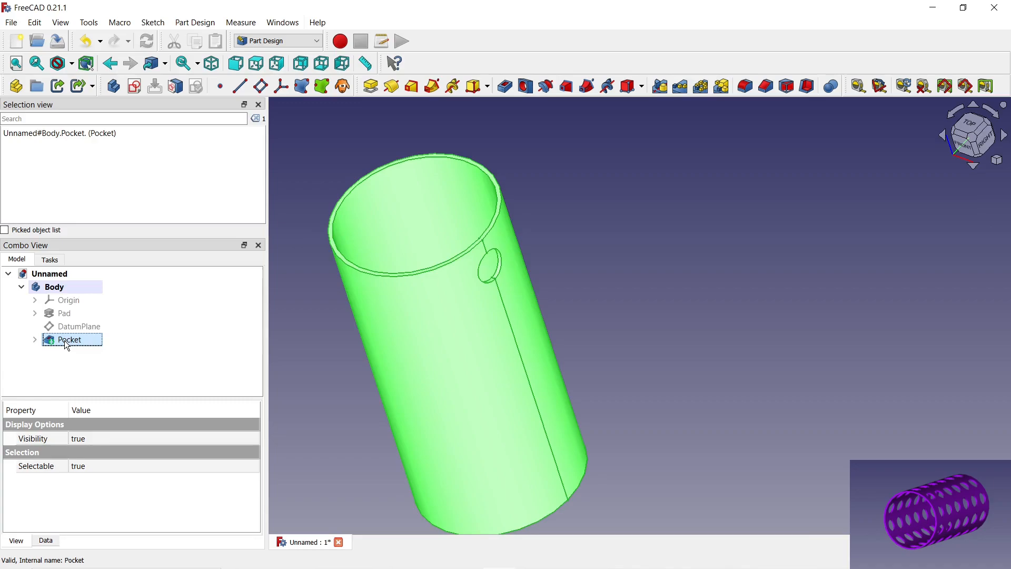
pyautogui.click(721, 88)
pyautogui.scroll(-2, 251, 422)
pyautogui.rightClick(93, 472)
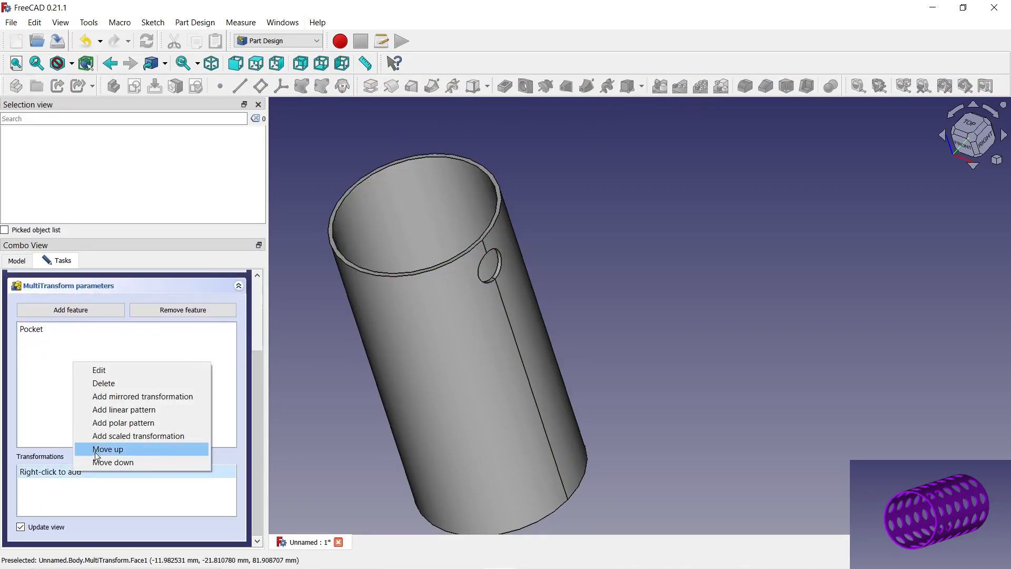
pyautogui.click(124, 410)
# Run the linear hole pattern along the base Z axis with a length of 80 mm and 6 occurrences.
pyautogui.click(200, 451)
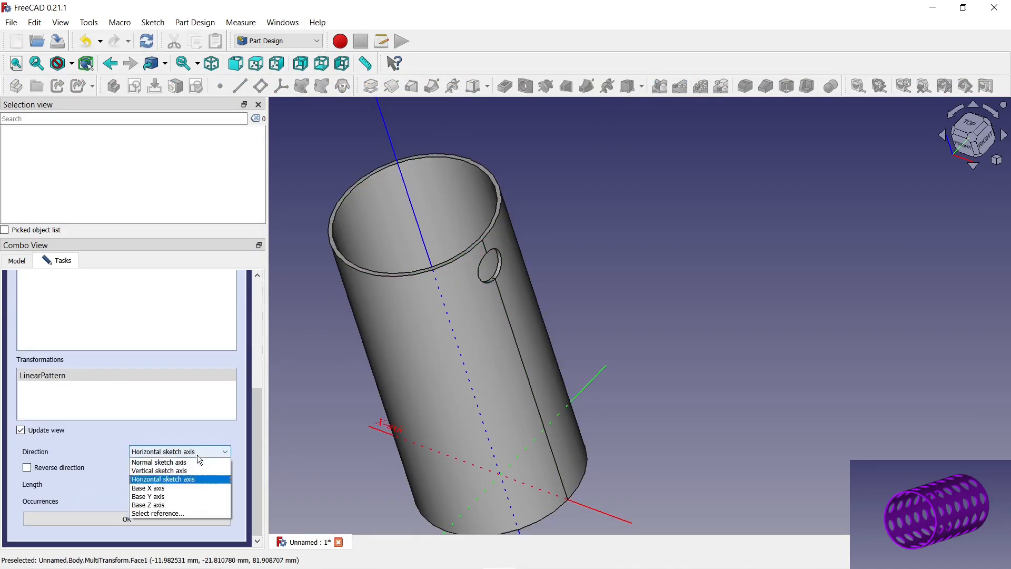
pyautogui.click(158, 514)
pyautogui.click(396, 152)
pyautogui.write('80')
pyautogui.press('Tab')
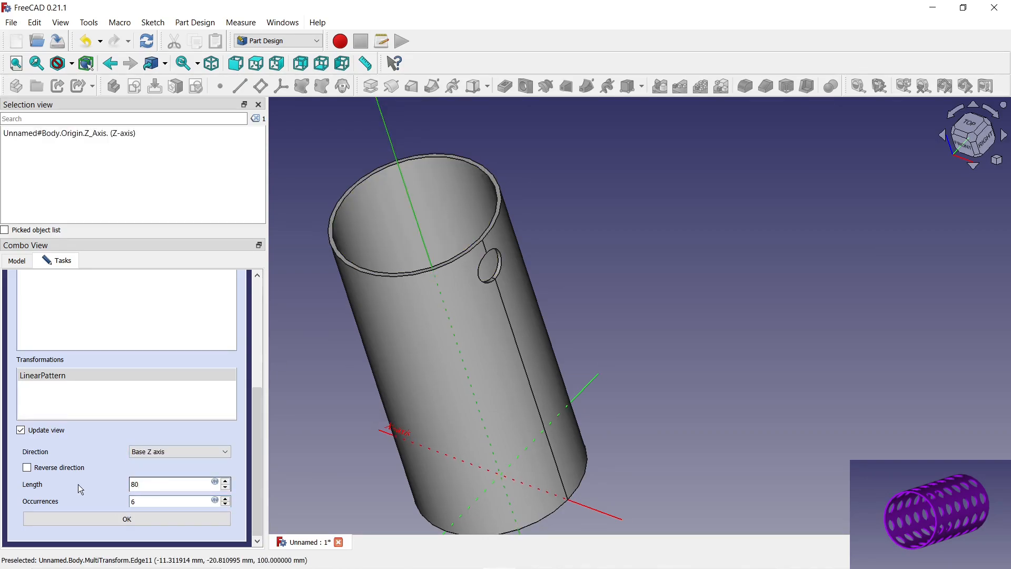
pyautogui.click(143, 522)
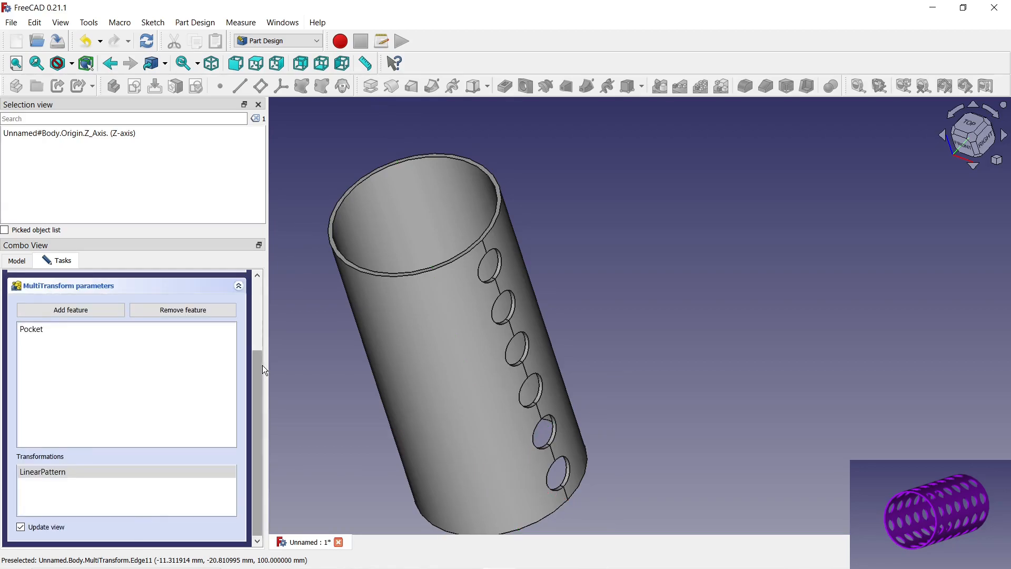
pyautogui.click(258, 365)
pyautogui.click(107, 289)
# Reopen the MultiTransform and add a polar pattern about the base Z axis after the linear pattern.
pyautogui.moveTo(650, 337); pyautogui.dragTo(656, 316, button='middle')
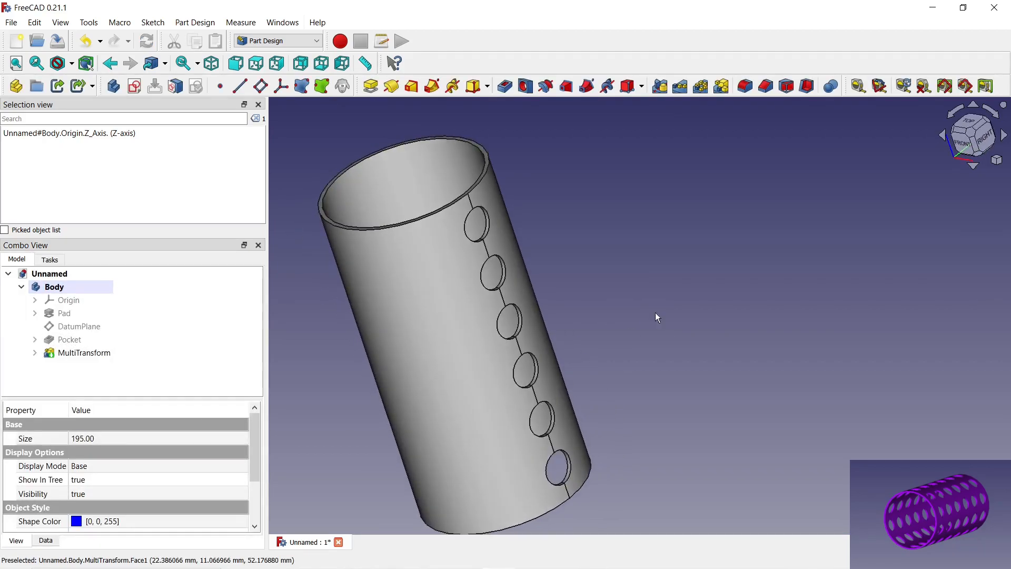
pyautogui.doubleClick(78, 354)
pyautogui.scroll(-3, 261, 386)
pyautogui.rightClick(203, 471)
pyautogui.click(221, 460)
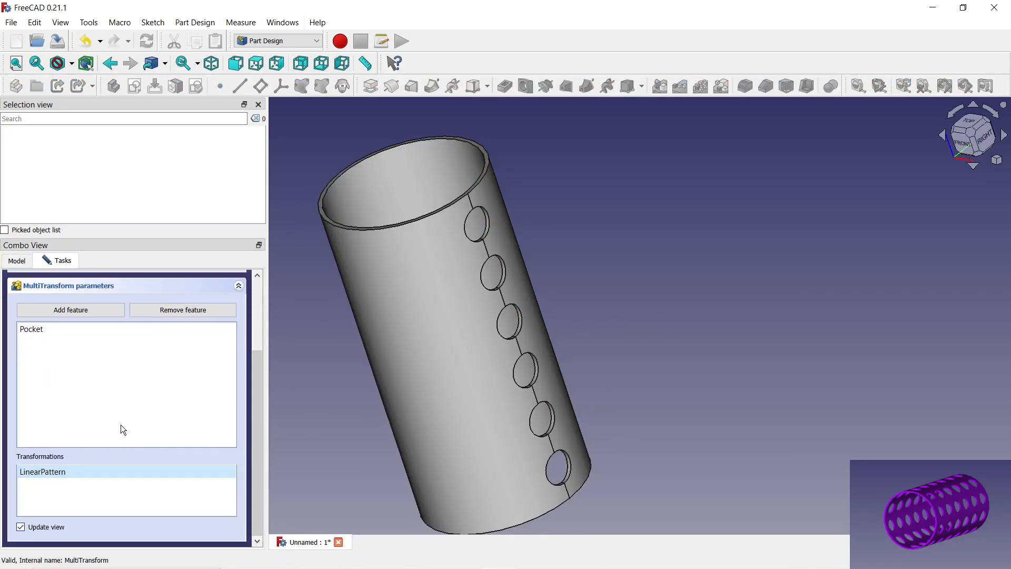
pyautogui.click(215, 451)
pyautogui.click(173, 514)
pyautogui.click(421, 164)
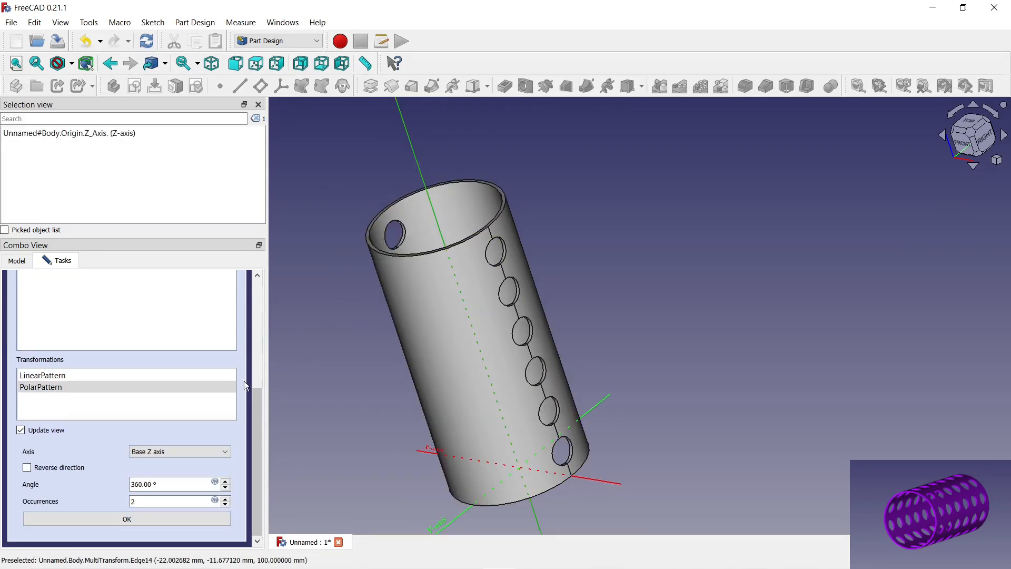
# Set the polar pattern to 10 occurrences over 360° and confirm the MultiTransform.
pyautogui.click(226, 500)
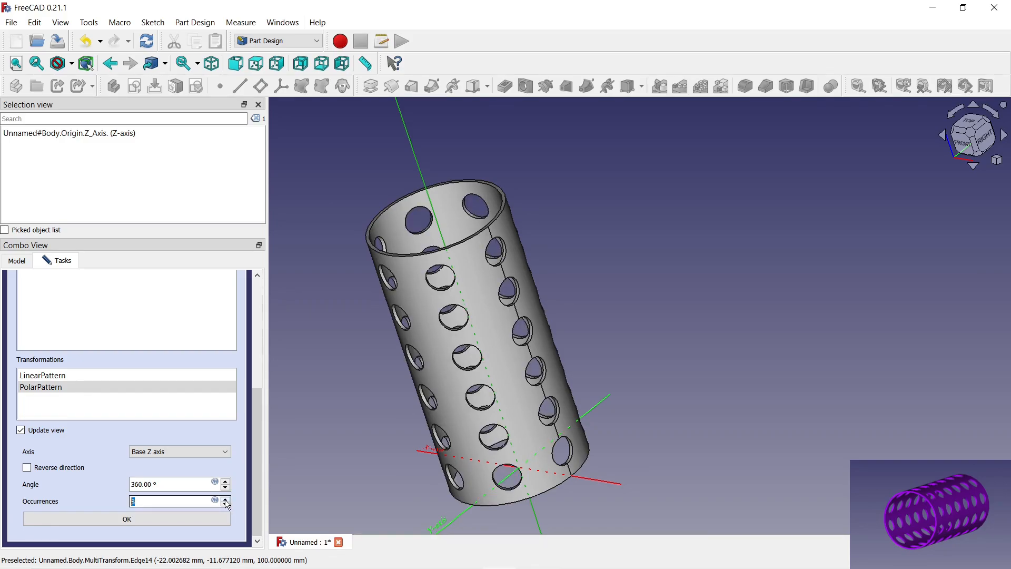
pyautogui.click(226, 500)
pyautogui.click(226, 500)
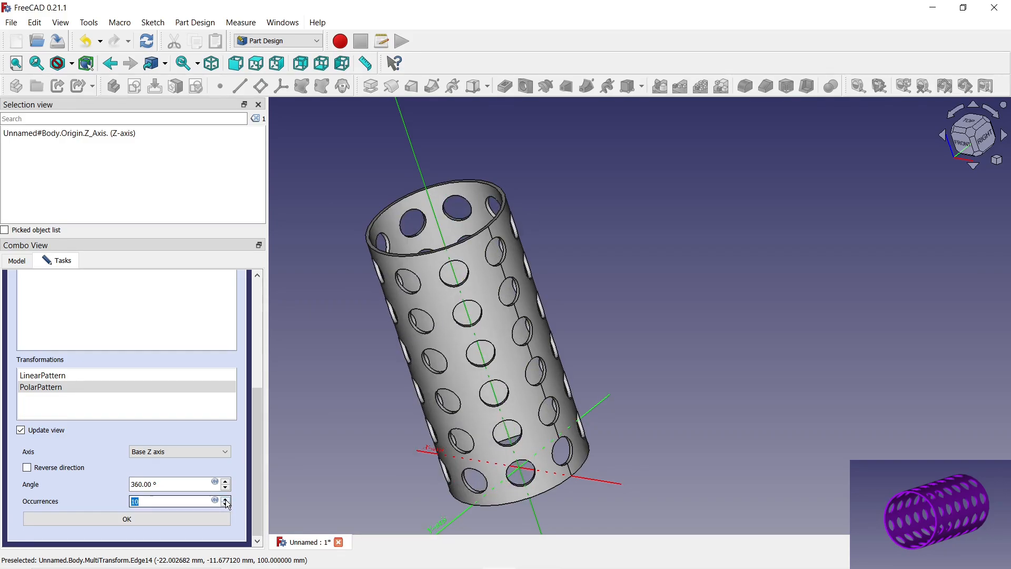
pyautogui.moveTo(374, 313); pyautogui.dragTo(396, 347, button='middle')
pyautogui.scroll(5, 256, 434)
pyautogui.click(99, 287)
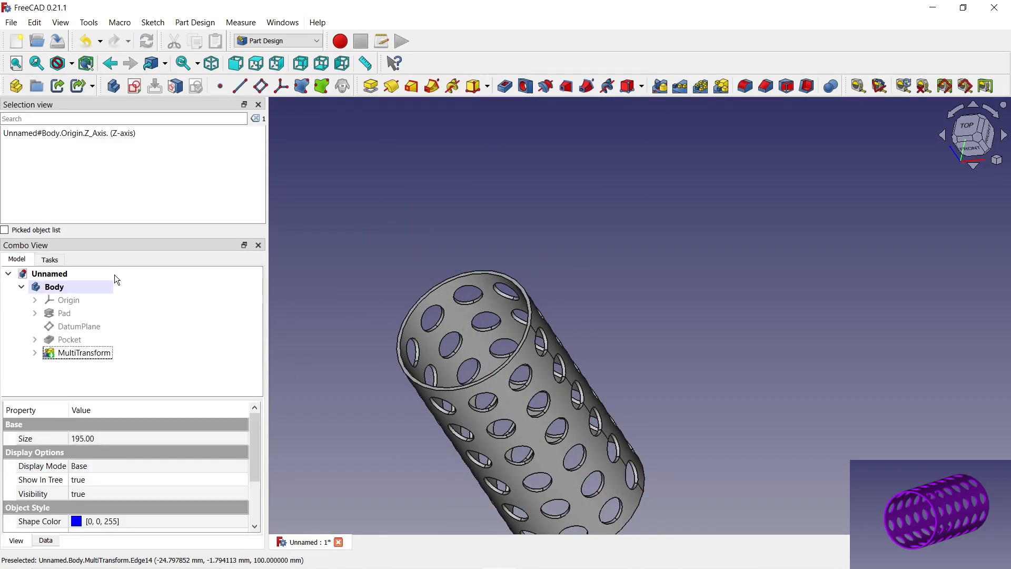
# Change the perforated tube body's shape color to purple in its display properties.
pyautogui.rightClick(51, 286)
pyautogui.click(111, 329)
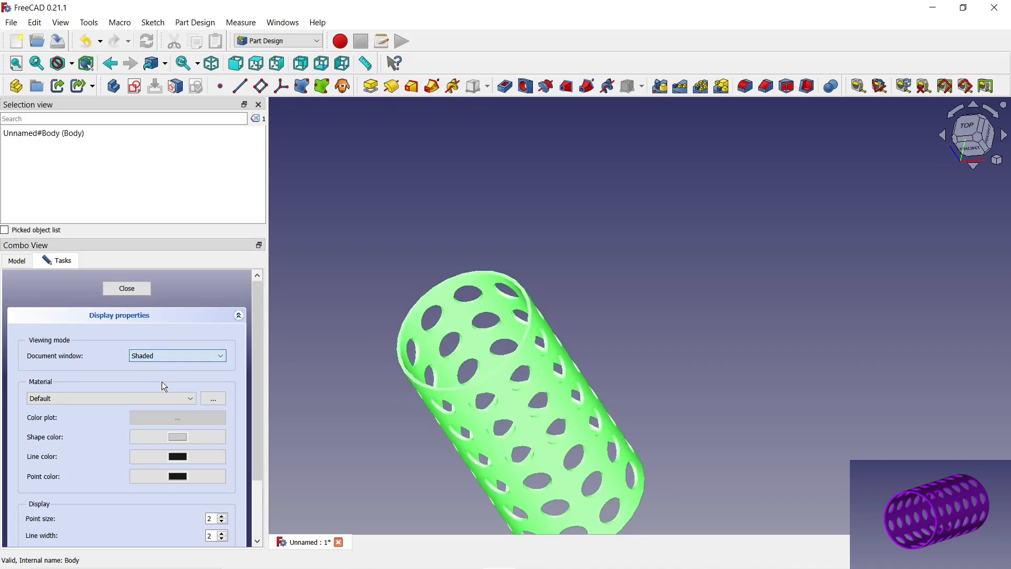
pyautogui.click(159, 434)
pyautogui.click(368, 223)
pyautogui.click(593, 404)
pyautogui.click(636, 341)
pyautogui.moveTo(636, 341); pyautogui.dragTo(650, 321, button='middle')
pyautogui.click(128, 288)
pyautogui.moveTo(363, 363); pyautogui.dragTo(620, 345, button='middle')
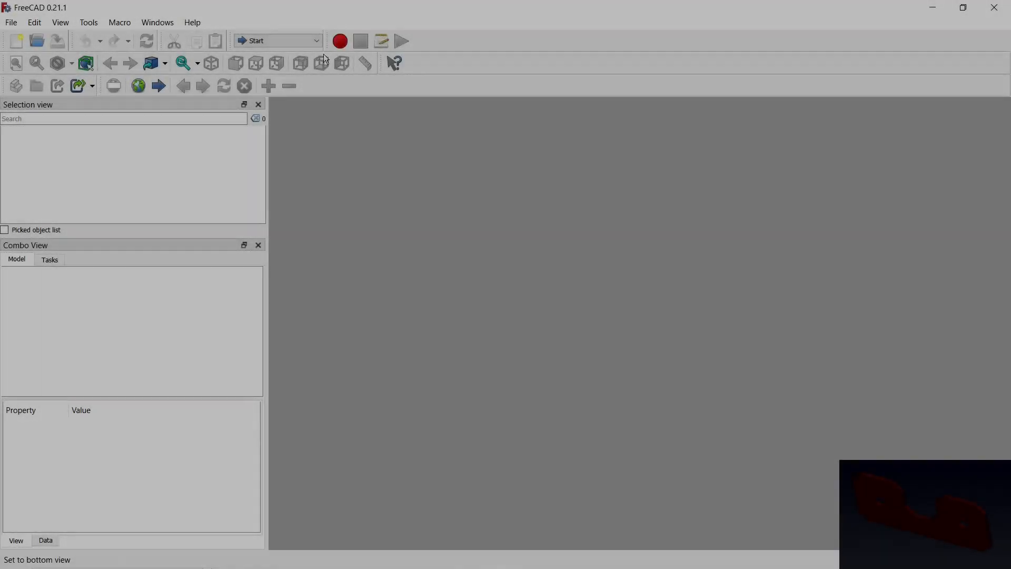
# Switch to the Part Design workbench and start a new document with a body and a sketch on the XY plane.
pyautogui.click(278, 40)
pyautogui.click(282, 113)
pyautogui.click(14, 45)
pyautogui.click(47, 304)
pyautogui.click(47, 304)
pyautogui.click(51, 341)
pyautogui.click(121, 288)
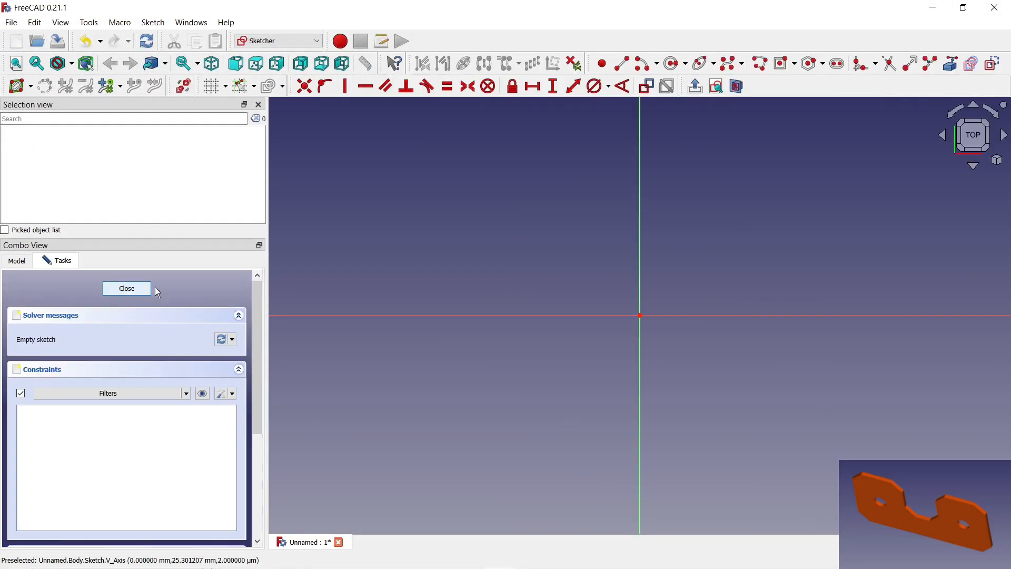
# Draw a rectangle centered on the origin and constrain it to 80 mm wide and 40 mm high.
pyautogui.click(783, 64)
pyautogui.click(640, 316)
pyautogui.click(486, 223)
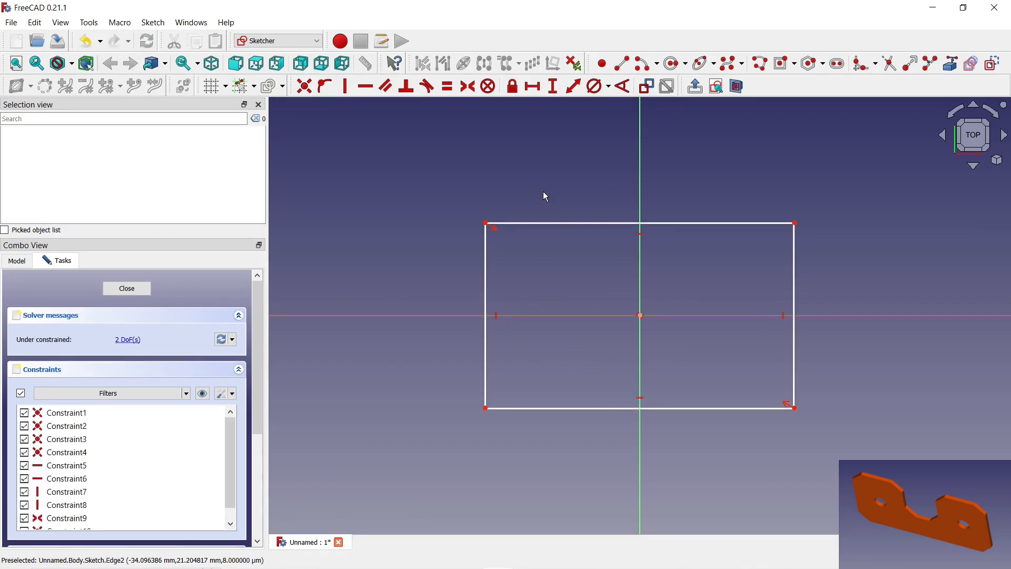
pyautogui.click(561, 408)
pyautogui.write('80')
pyautogui.press('Return')
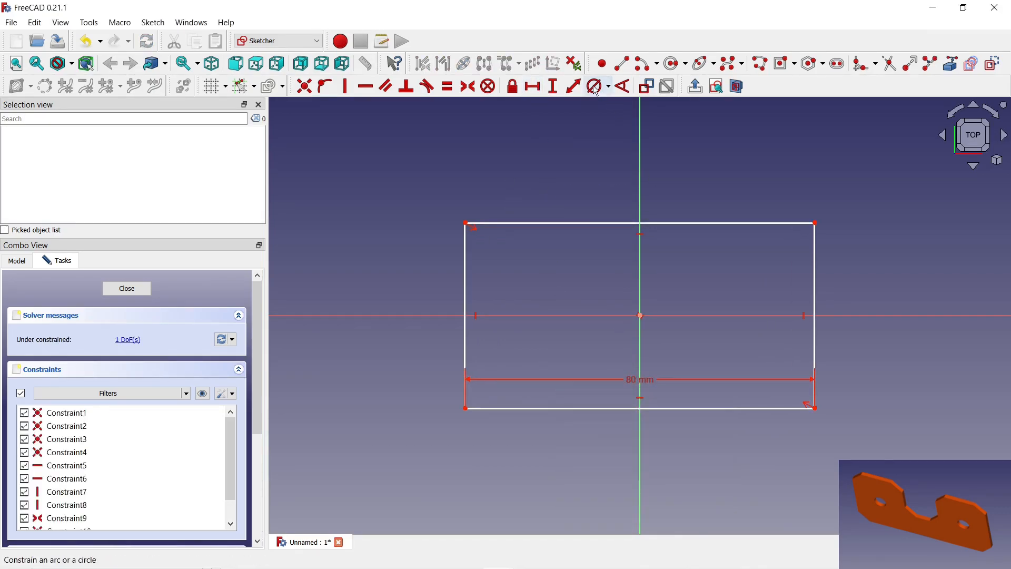
pyautogui.click(466, 295)
pyautogui.write('40')
pyautogui.press('Return')
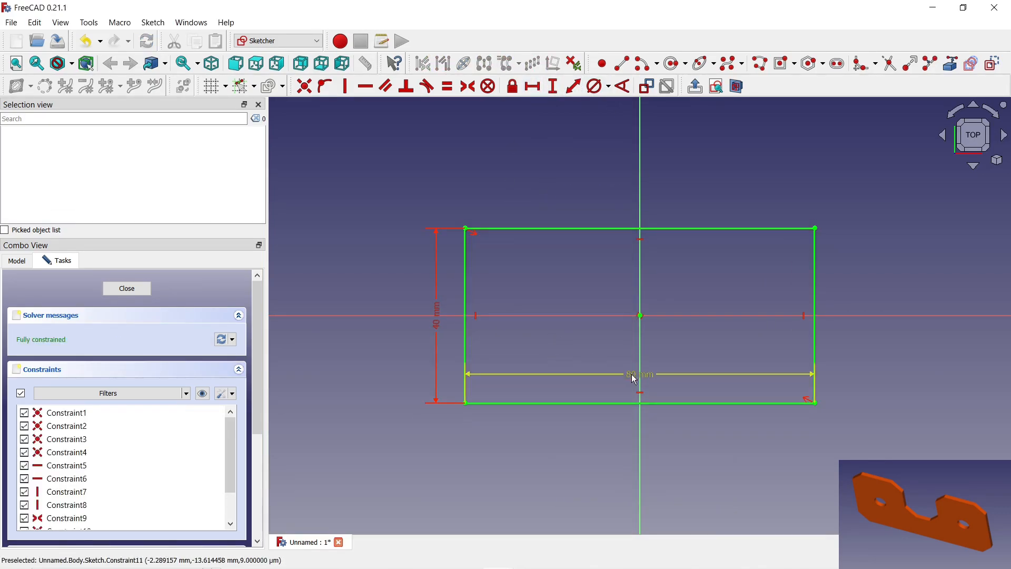
# Draw a U-shaped notch about 20 mm wide in the rectangle's upper edge and trim the edge across its opening.
pyautogui.click(597, 229)
pyautogui.click(597, 285)
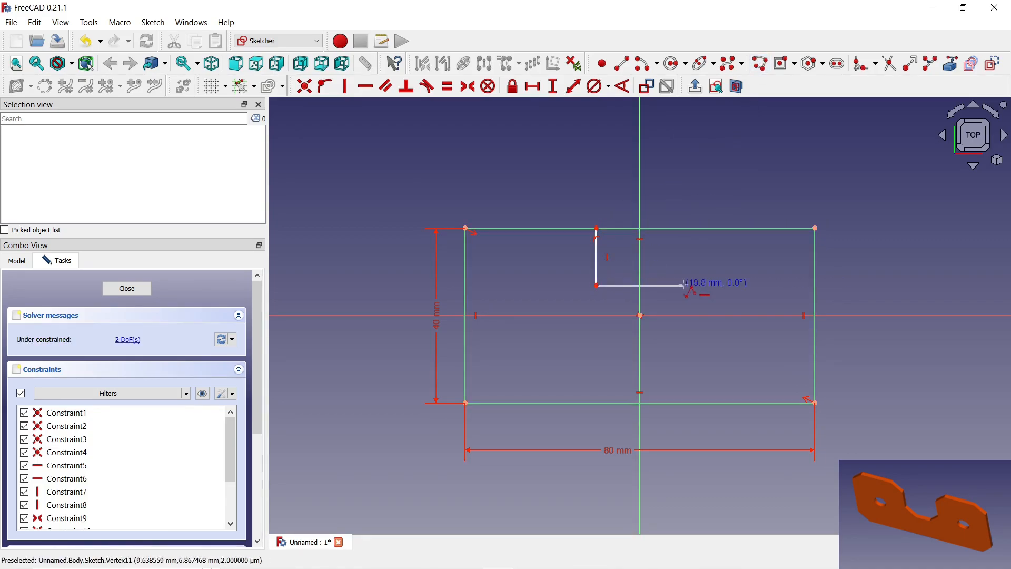
pyautogui.click(683, 228)
pyautogui.press('Escape')
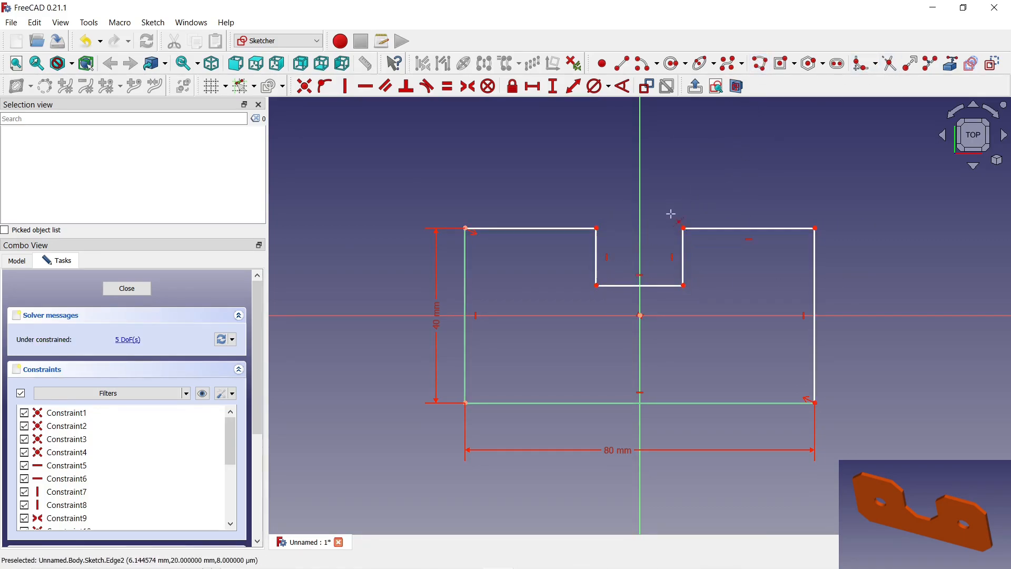
# Constrain the notch's width to 20 mm and its right side's depth to 25 mm.
pyautogui.click(533, 87)
pyautogui.click(621, 285)
pyautogui.write('20')
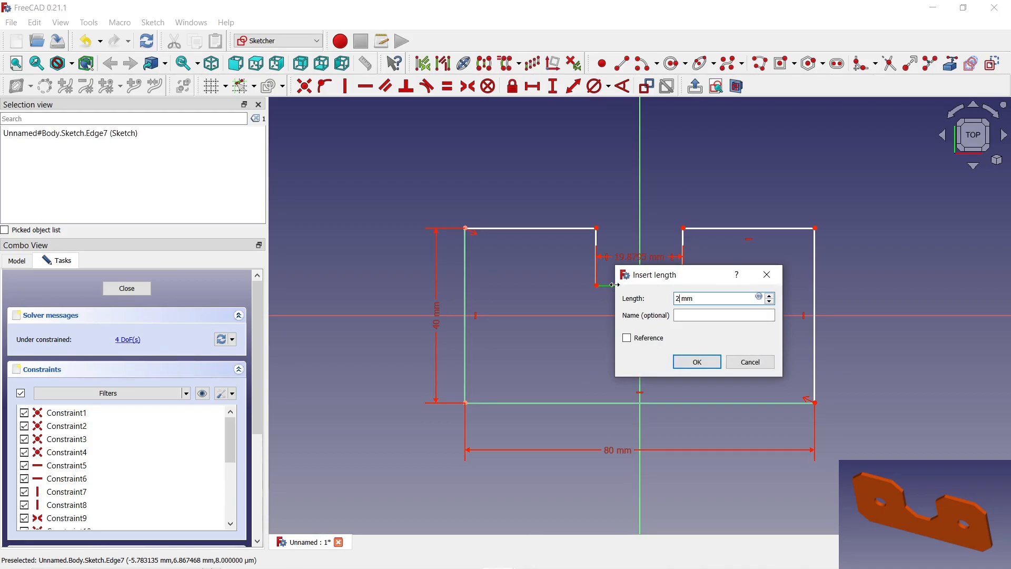
pyautogui.press('Return')
pyautogui.click(685, 243)
pyautogui.write('25')
pyautogui.press('Return')
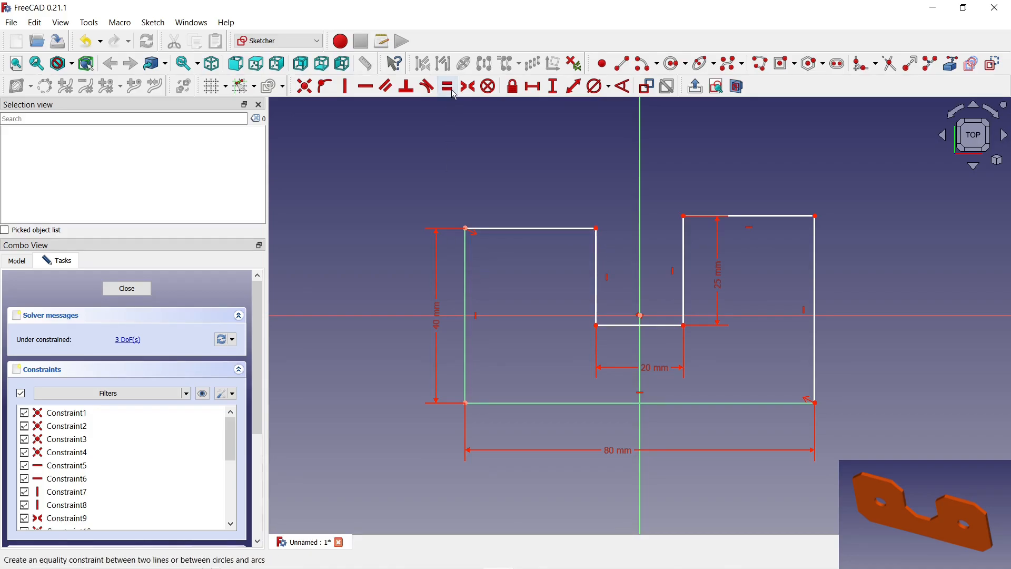
# Make the profile's two outer vertical sides equal in length and shift the notch sideways to test its freedom.
pyautogui.click(464, 258)
pyautogui.click(815, 264)
pyautogui.moveTo(600, 343); pyautogui.dragTo(560, 337)
# Make the two upper edges beside the notch equal in length and constrain the left one horizontal.
pyautogui.click(537, 228)
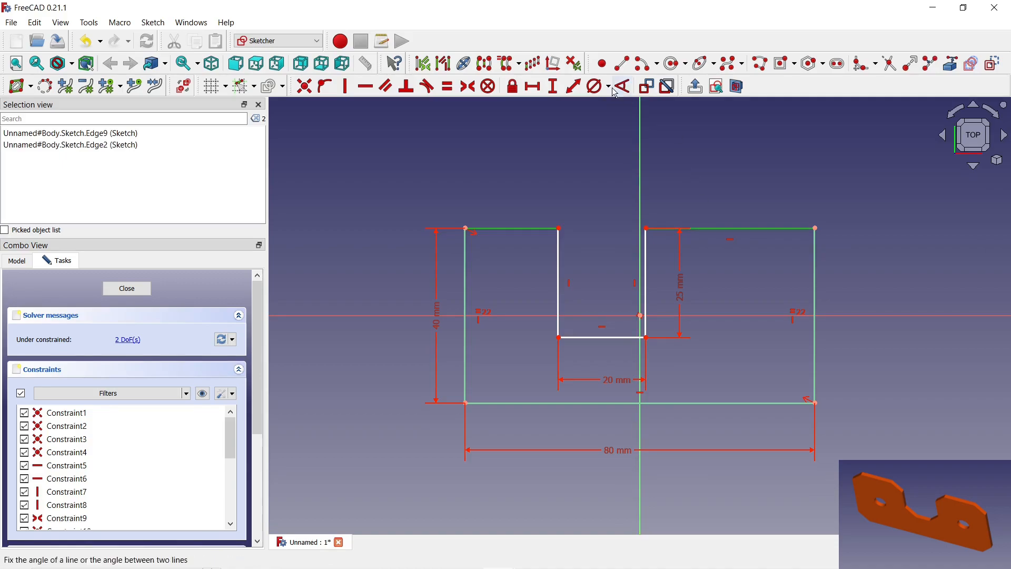
pyautogui.click(450, 87)
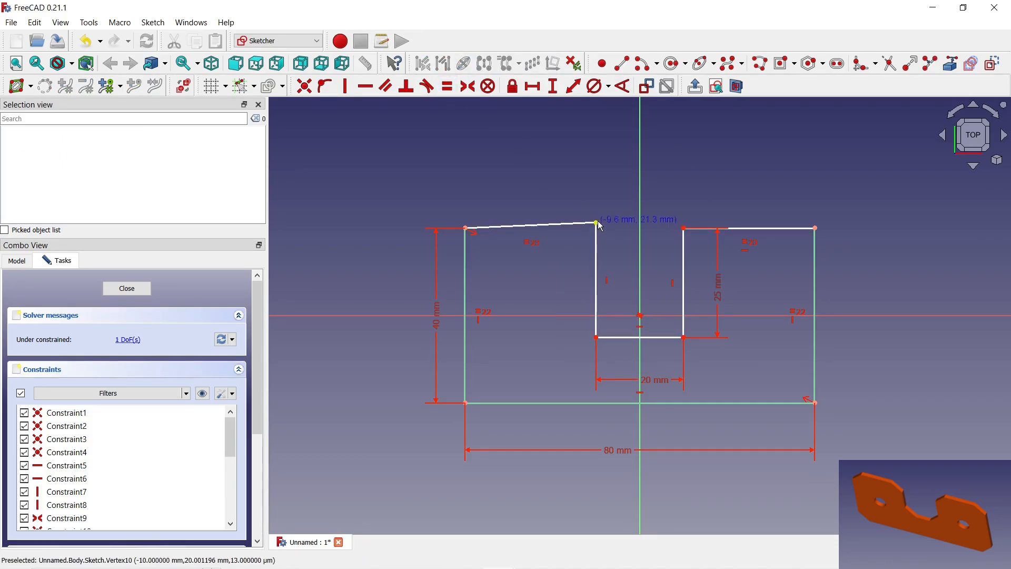
pyautogui.moveTo(608, 233); pyautogui.dragTo(600, 208)
pyautogui.click(567, 213)
pyautogui.click(366, 87)
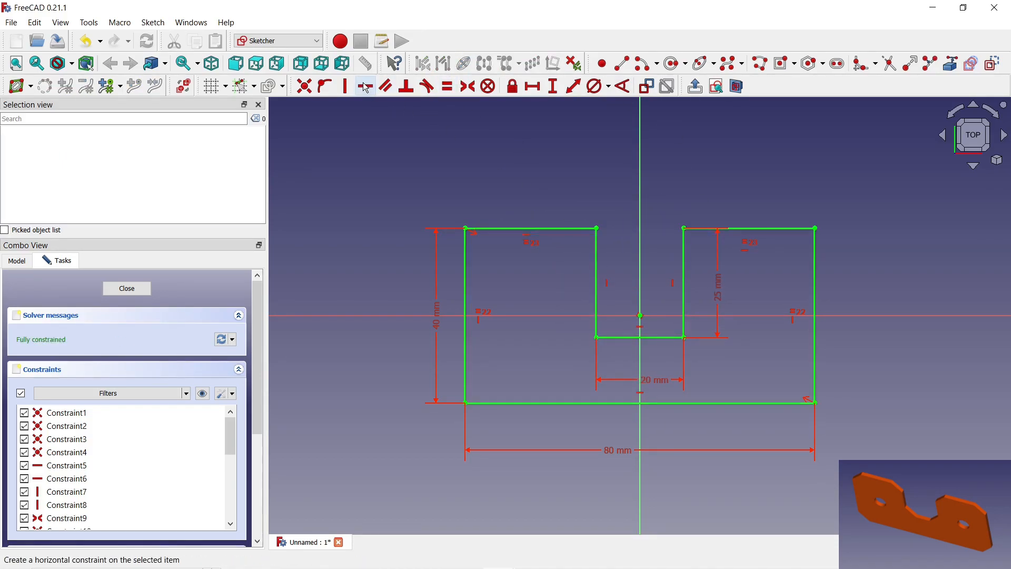
# Draw one hole circle in each of the two arms beside the notch.
pyautogui.click(676, 64)
pyautogui.click(531, 283)
pyautogui.click(545, 296)
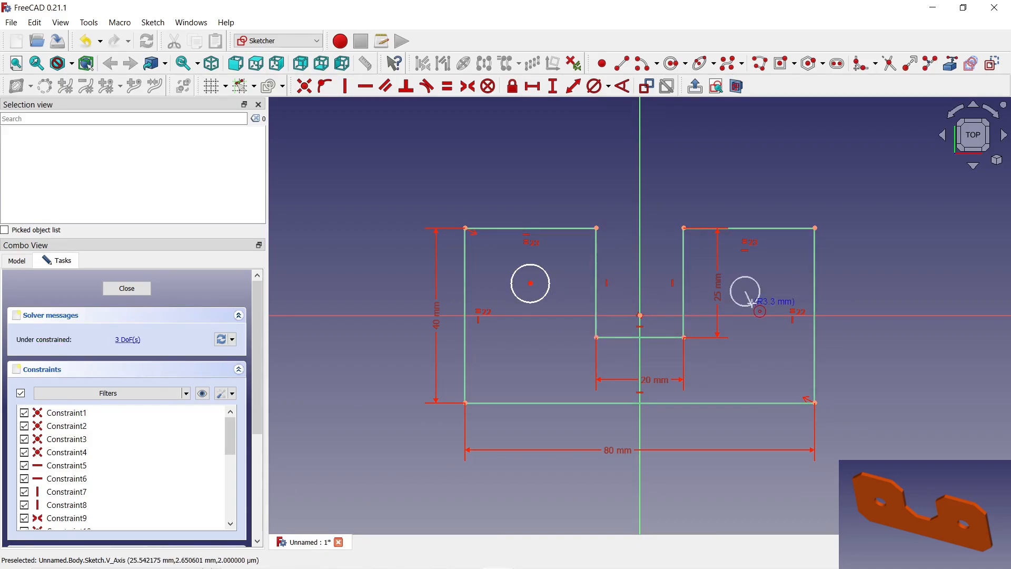
# Set the left circle's diameter to 7 mm and make the right circle equal to it.
pyautogui.click(595, 83)
pyautogui.click(543, 270)
pyautogui.write('7')
pyautogui.click(624, 344)
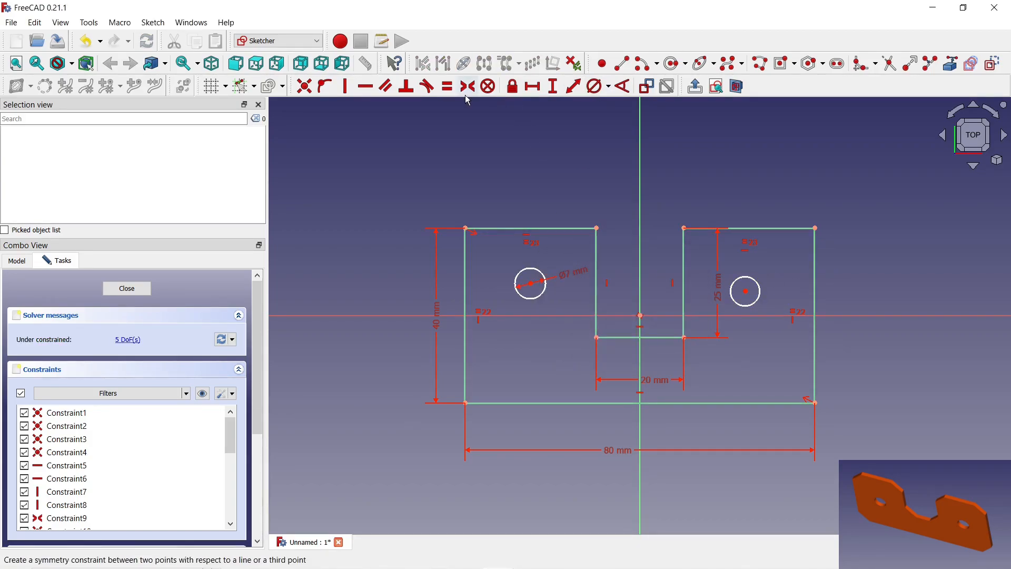
pyautogui.click(530, 268)
pyautogui.click(759, 283)
pyautogui.press('e')
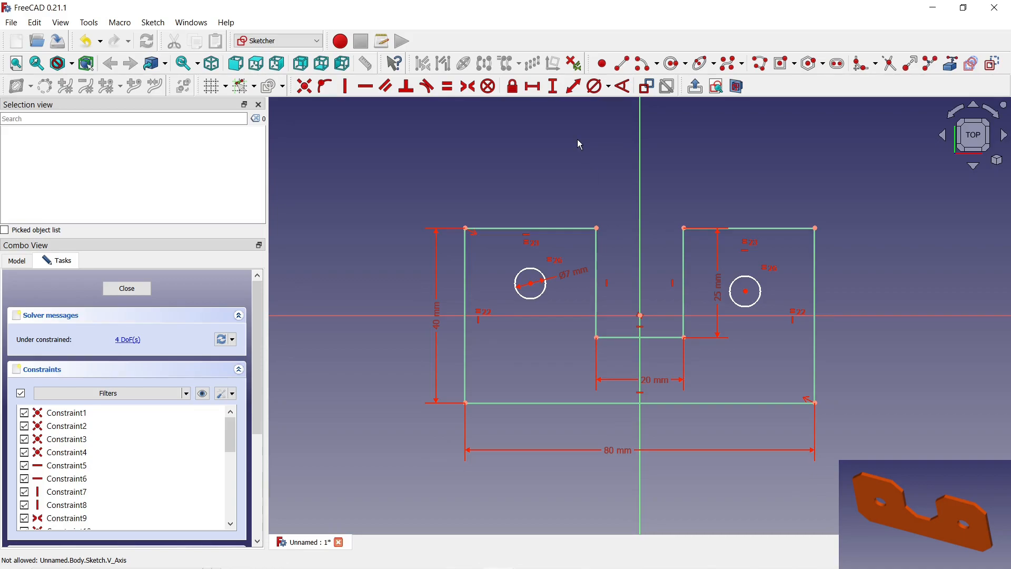
# Make the circle centers symmetric about the vertical axis and constrain the left center onto the horizontal axis.
pyautogui.click(532, 284)
pyautogui.click(642, 250)
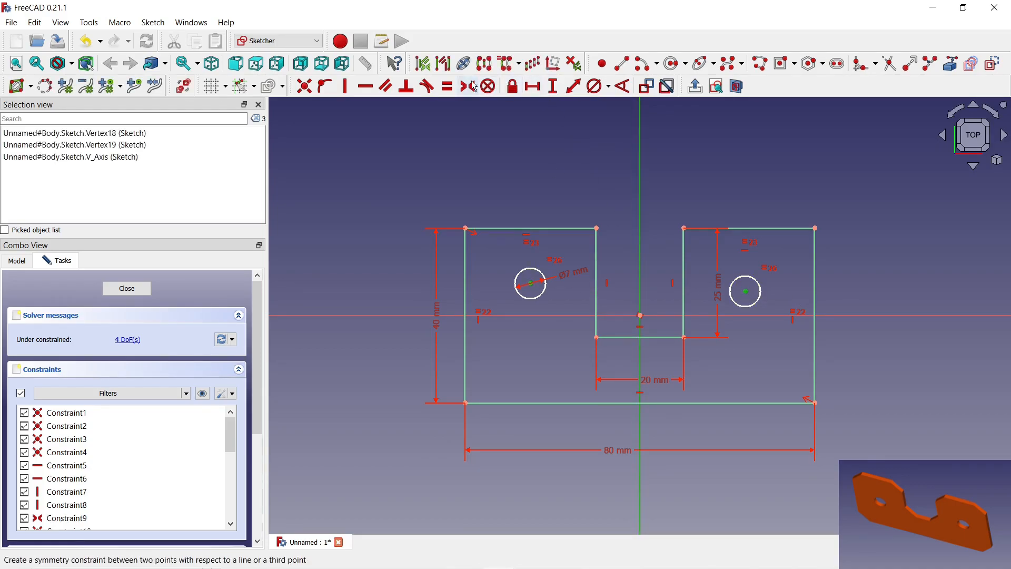
pyautogui.click(468, 86)
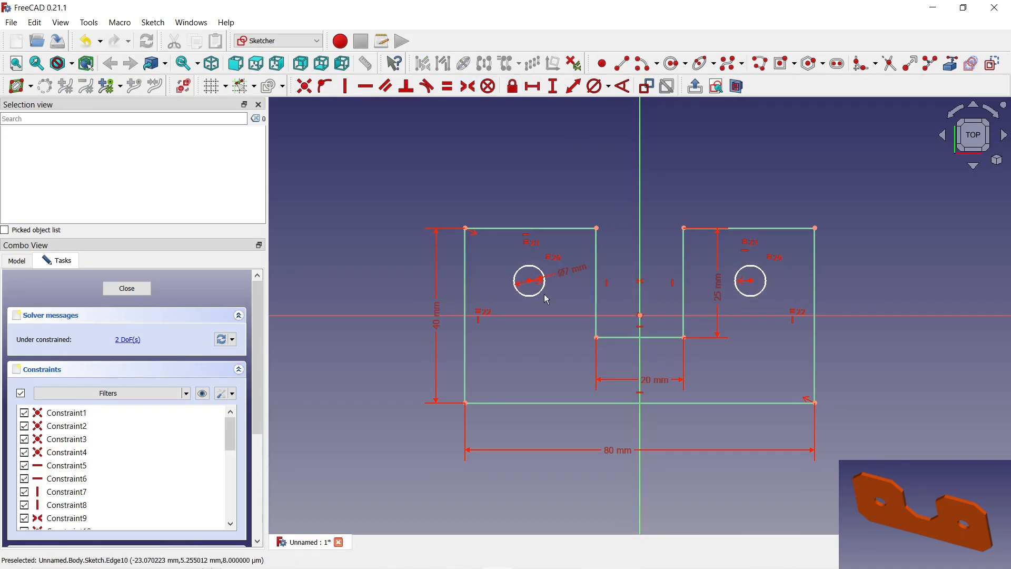
pyautogui.click(532, 284)
pyautogui.click(522, 315)
pyautogui.click(325, 86)
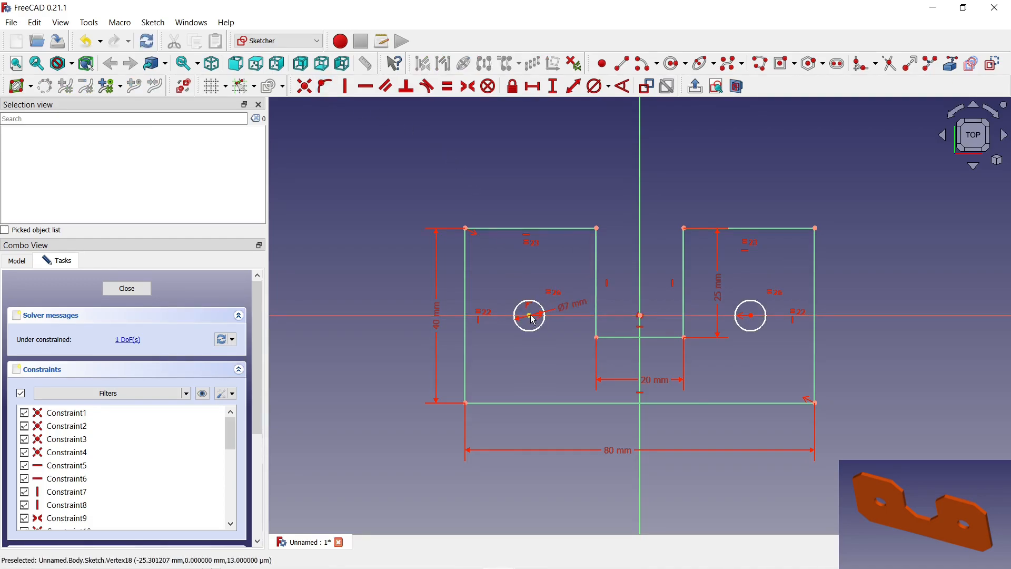
pyautogui.moveTo(538, 324); pyautogui.dragTo(540, 323)
# Draw two horizontal construction lines joining the left circle's center to the outer side and to the notch side.
pyautogui.scroll(3, 538, 322)
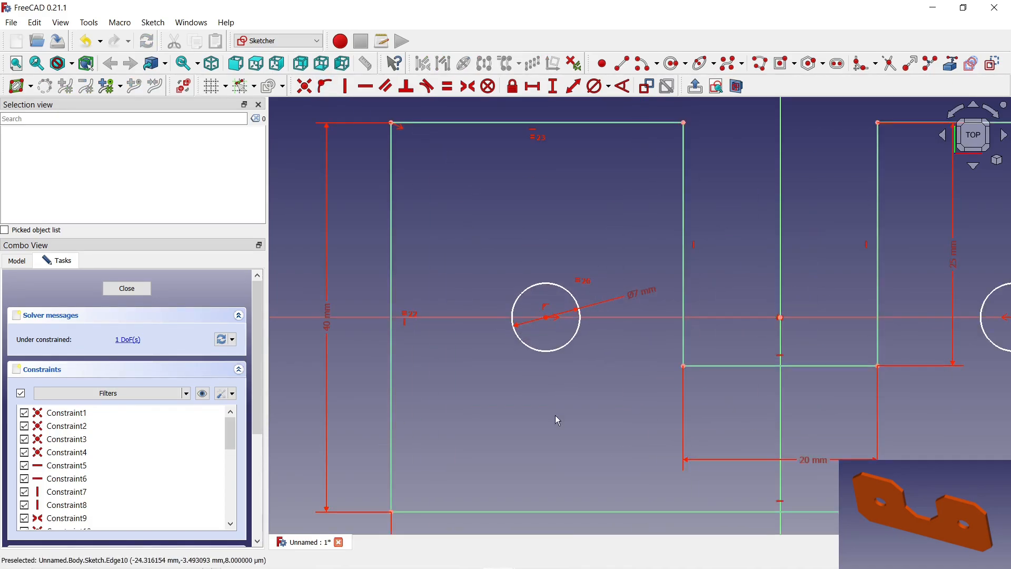
pyautogui.click(652, 61)
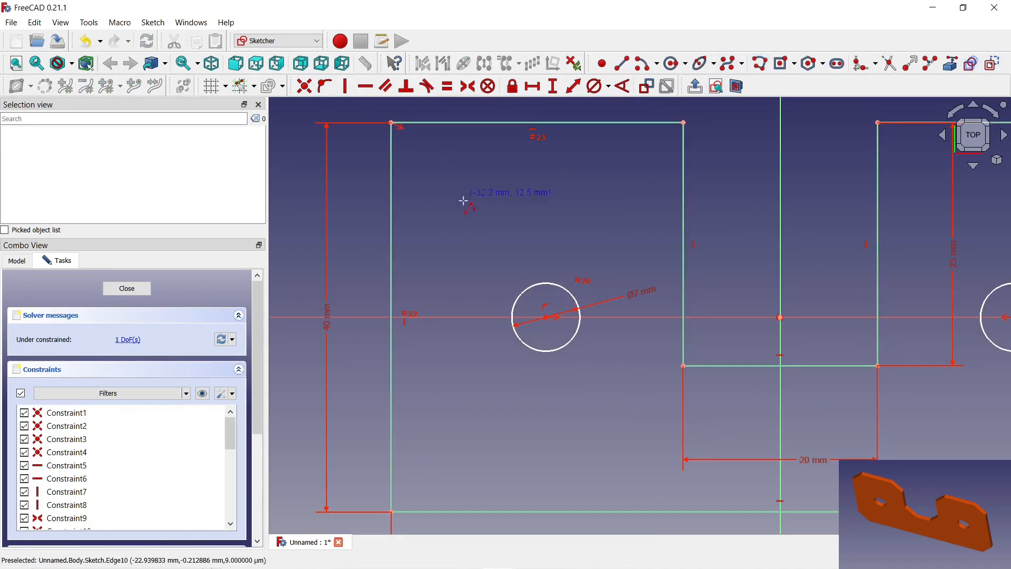
pyautogui.click(392, 317)
pyautogui.click(546, 318)
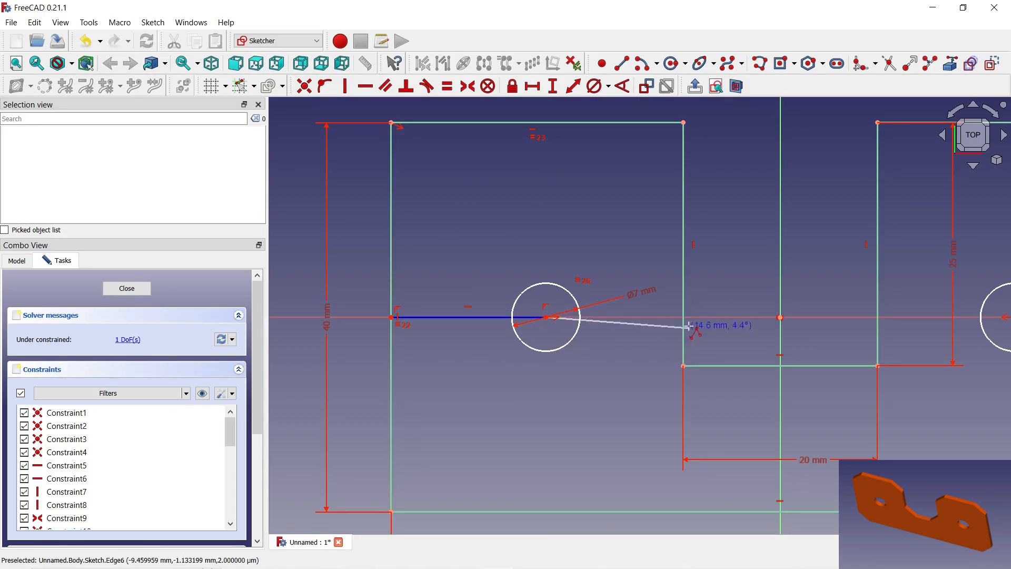
pyautogui.click(683, 317)
# Make the two construction lines equal so the left circle is centered across its arm.
pyautogui.moveTo(541, 325); pyautogui.dragTo(594, 319)
pyautogui.click(533, 317)
pyautogui.click(636, 318)
pyautogui.click(447, 86)
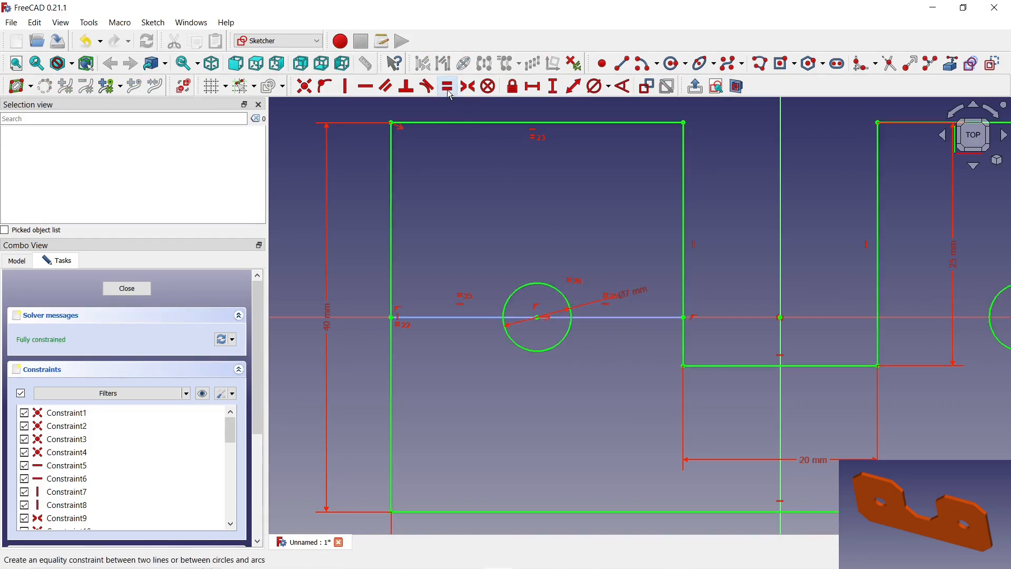
# Close the sketch and pad the notched profile 2 mm.
pyautogui.scroll(-2, 479, 268)
pyautogui.click(129, 289)
pyautogui.click(37, 315)
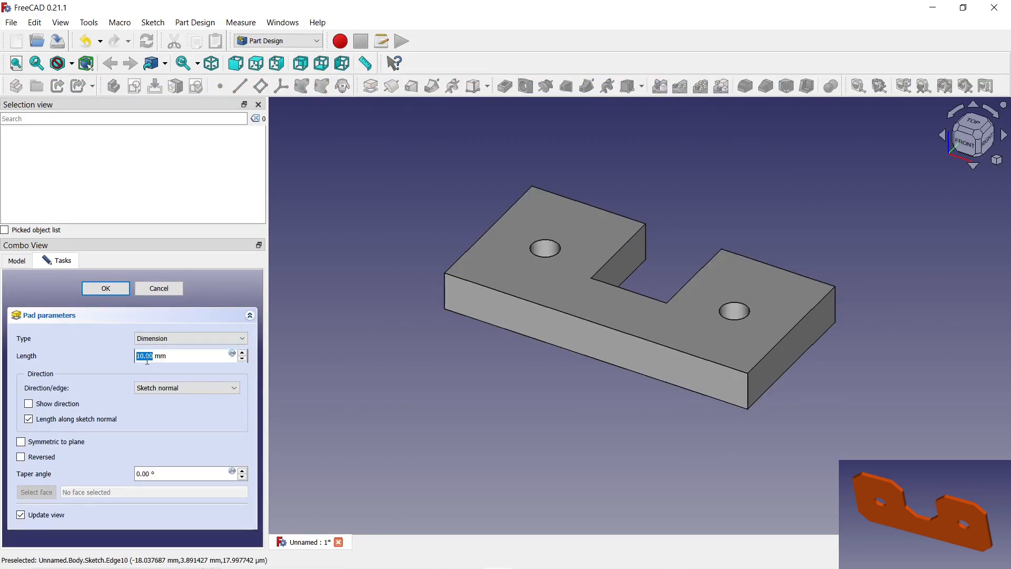
pyautogui.click(109, 289)
# Apply a chamfer to the eight short corner edges: four outer corners and four notch corners of the plate.
pyautogui.moveTo(498, 270); pyautogui.dragTo(398, 275, button='middle')
pyautogui.scroll(5, 614, 232)
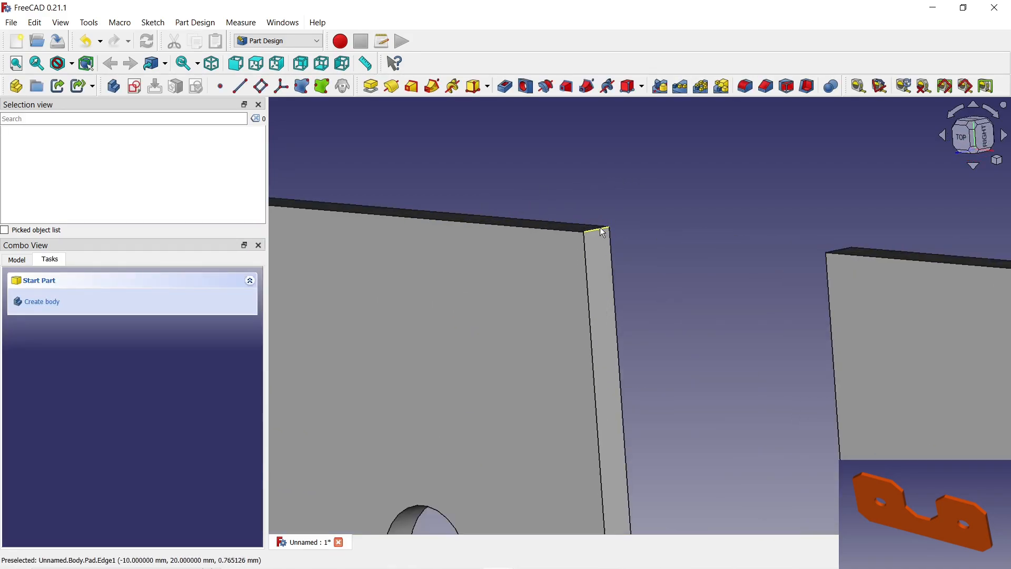
pyautogui.click(623, 234)
pyautogui.scroll(-3, 623, 235)
pyautogui.scroll(6, 645, 448)
pyautogui.keyDown('ctrl'); pyautogui.click(646, 445); pyautogui.keyUp('ctrl')
pyautogui.scroll(-5, 630, 351)
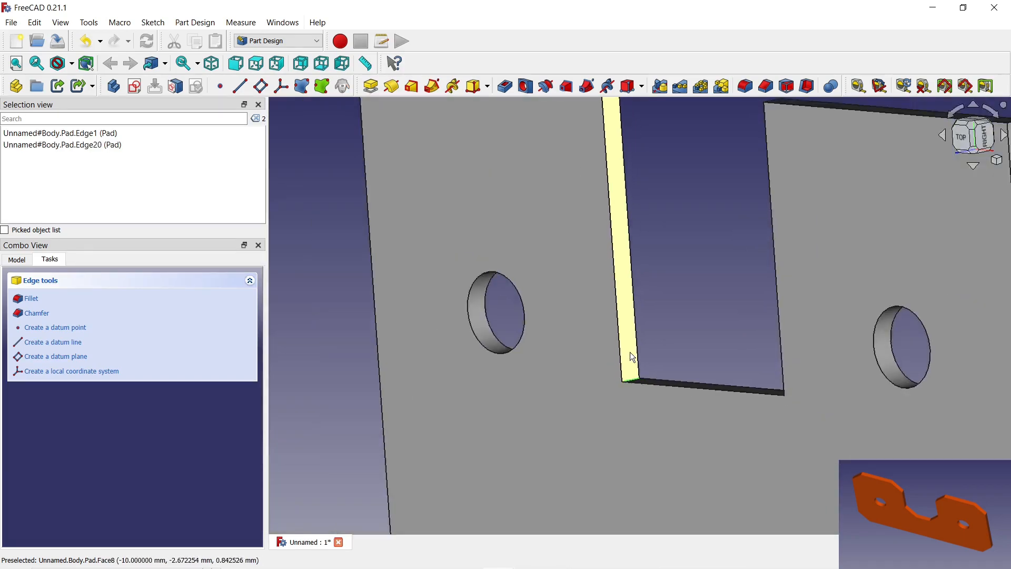
pyautogui.keyDown('ctrl'); pyautogui.click(843, 225); pyautogui.keyUp('ctrl')
pyautogui.moveTo(660, 304); pyautogui.dragTo(779, 293, button='middle')
pyautogui.keyDown('ctrl'); pyautogui.click(801, 283); pyautogui.keyUp('ctrl')
pyautogui.scroll(5, 680, 354)
pyautogui.keyDown('ctrl'); pyautogui.click(679, 354); pyautogui.keyUp('ctrl')
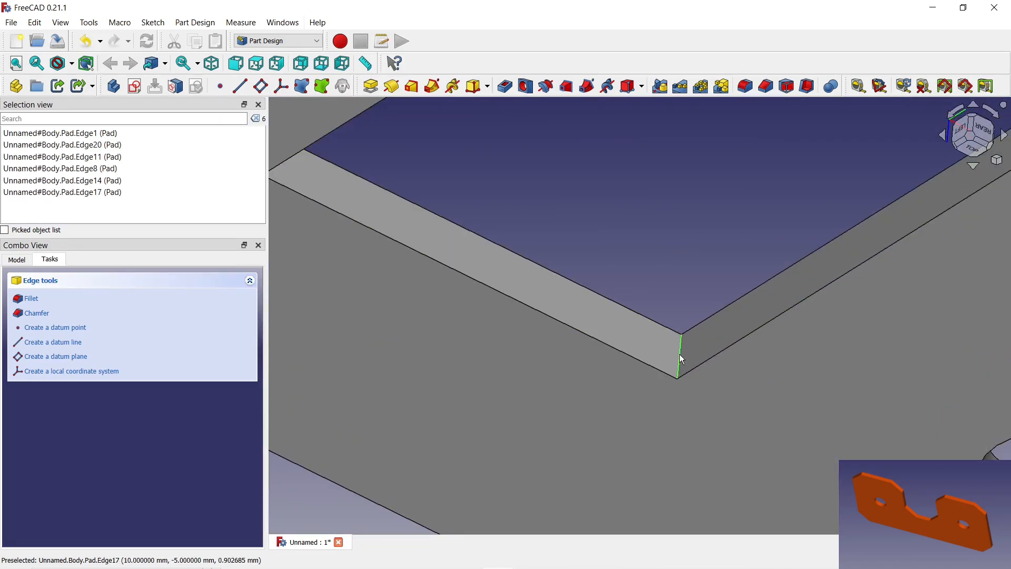
pyautogui.scroll(-5, 680, 354)
pyautogui.moveTo(618, 124); pyautogui.dragTo(636, 186, button='middle')
pyautogui.keyDown('ctrl'); pyautogui.click(594, 219); pyautogui.keyUp('ctrl')
pyautogui.scroll(5, 627, 312)
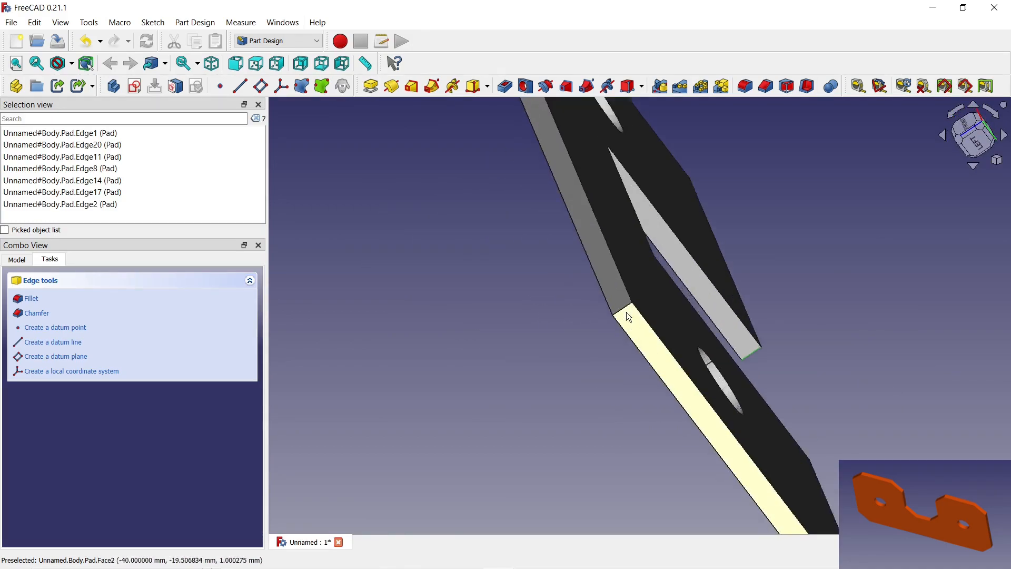
pyautogui.keyDown('ctrl'); pyautogui.click(623, 303); pyautogui.keyUp('ctrl')
pyautogui.scroll(-5, 624, 303)
pyautogui.moveTo(526, 344); pyautogui.dragTo(844, 304, button='middle')
pyautogui.click(763, 90)
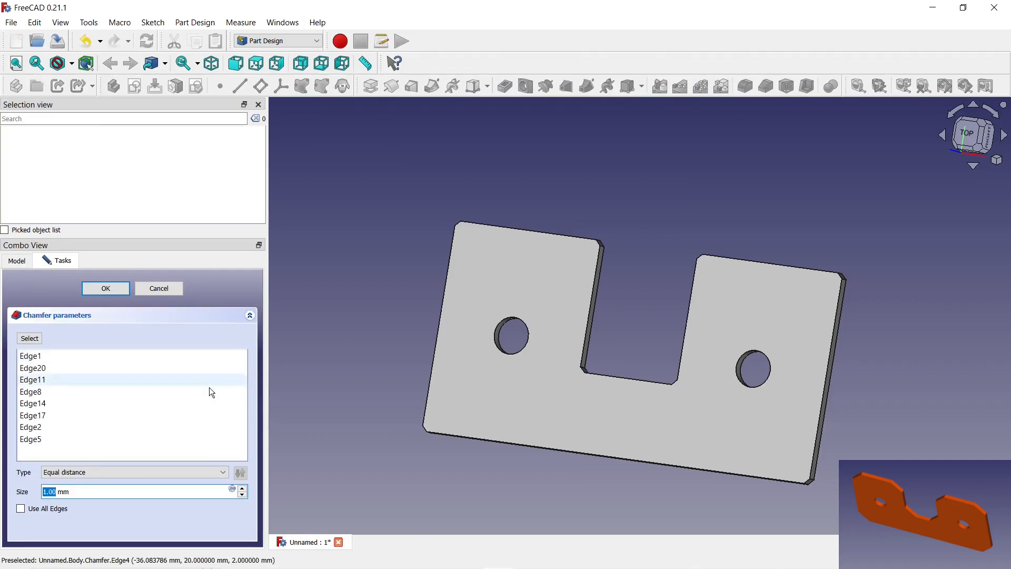
# Set the equal-distance chamfer's size to 6 mm and confirm it.
pyautogui.click(242, 488)
pyautogui.click(242, 488)
pyautogui.click(241, 489)
pyautogui.click(242, 488)
pyautogui.click(241, 488)
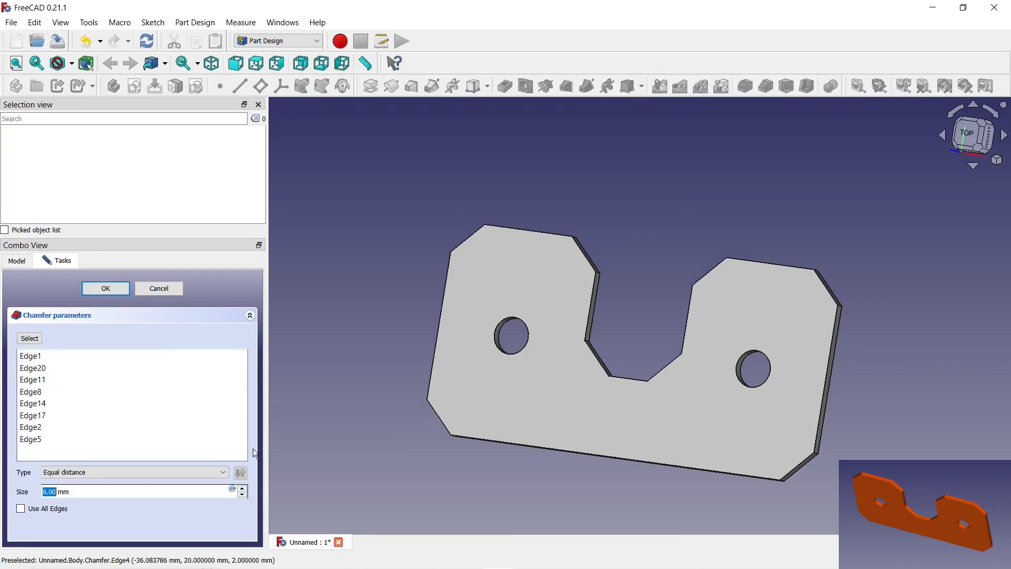
pyautogui.click(114, 288)
# Change the chamfered plate body's shape color to orange in its display properties and close them.
pyautogui.moveTo(491, 192); pyautogui.dragTo(466, 207, button='middle')
pyautogui.click(7, 263)
pyautogui.click(49, 287)
pyautogui.rightClick(49, 287)
pyautogui.click(79, 325)
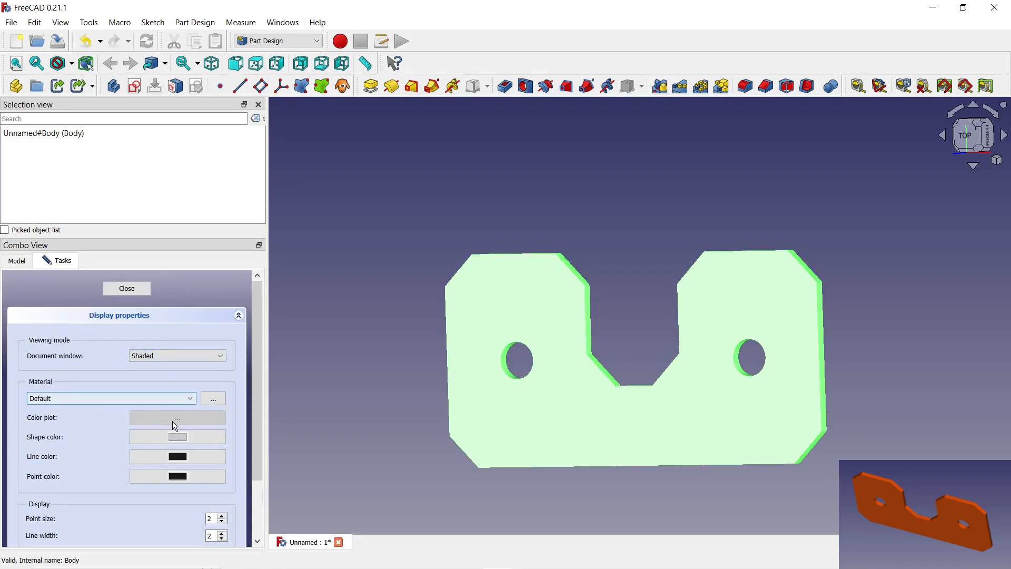
pyautogui.click(178, 436)
pyautogui.click(408, 242)
pyautogui.click(592, 404)
pyautogui.moveTo(628, 228); pyautogui.dragTo(621, 305, button='middle')
pyautogui.press('Escape')
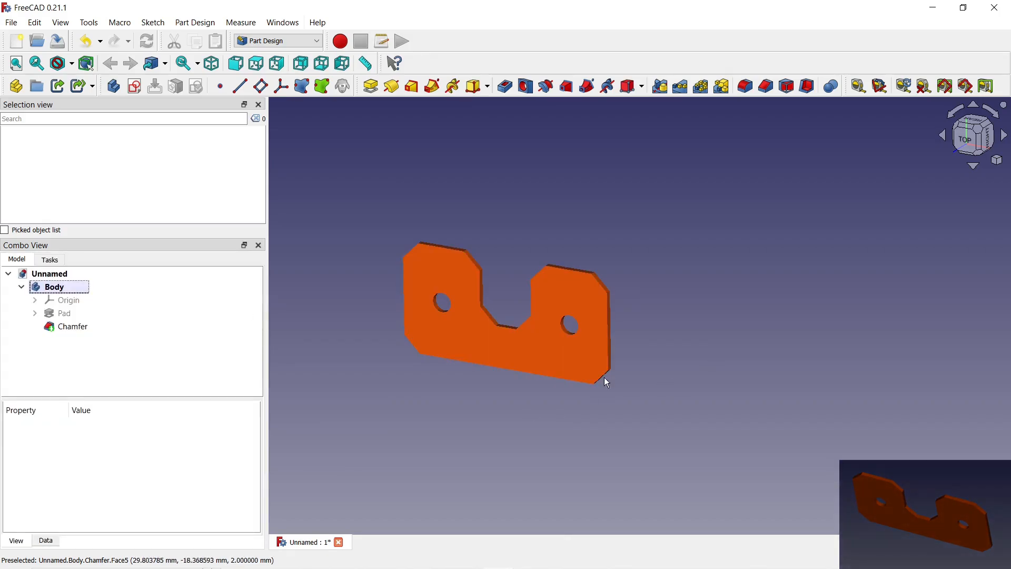